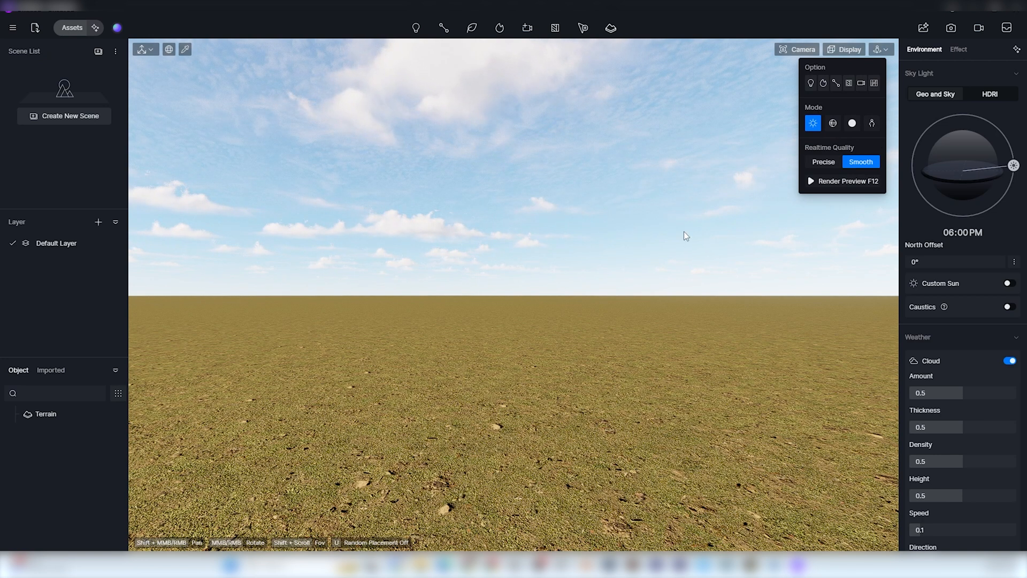
Step: Set the realtime quality to Precise and hide the Terrain object
{"action": "left_click", "coordinate": [829, 162]}
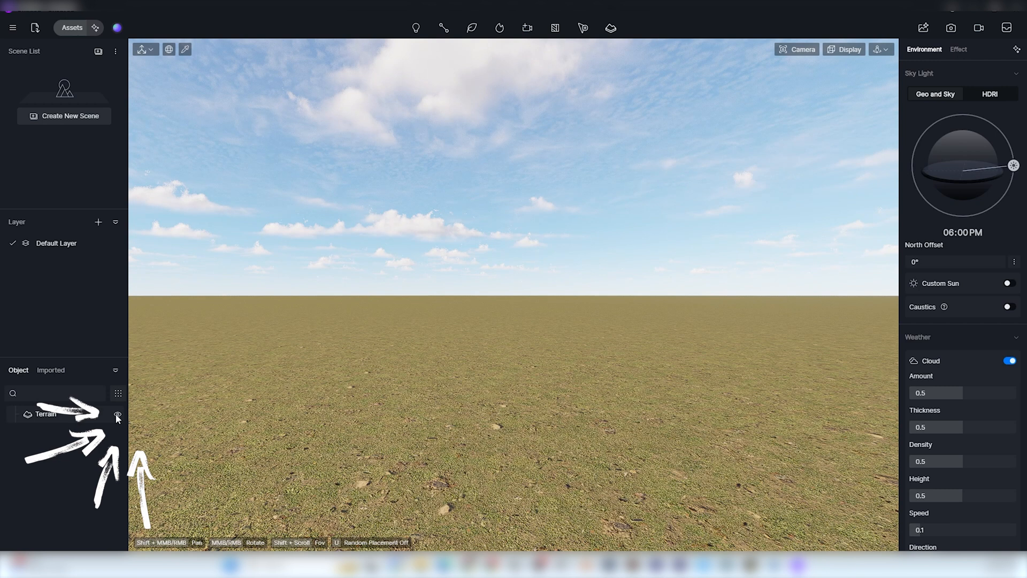
{"action": "left_click", "coordinate": [116, 414]}
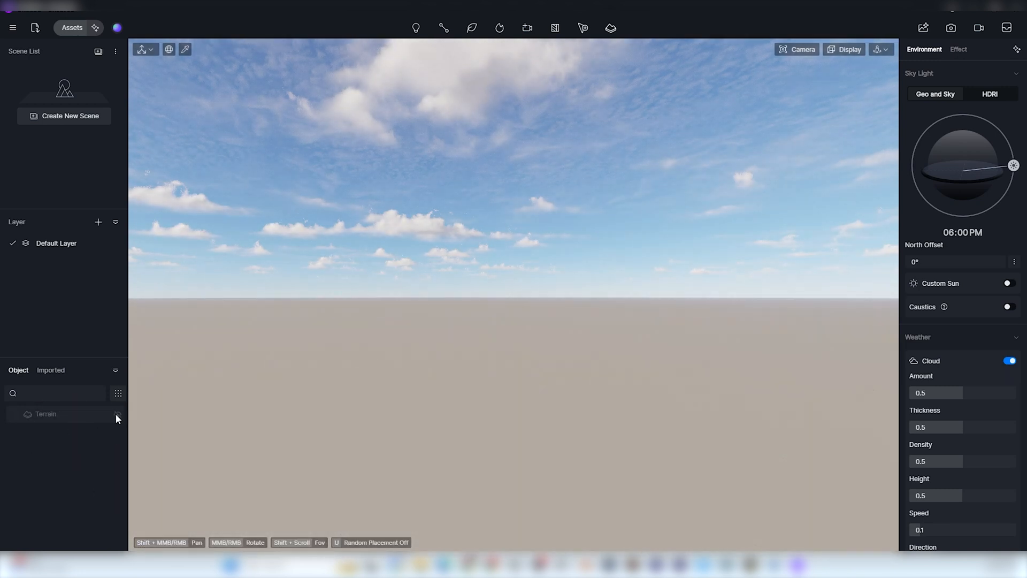
Step: Import the SketchUp file Plexi Model 2.skp and place it in the empty scene
{"action": "left_click", "coordinate": [34, 27]}
{"action": "left_click", "coordinate": [285, 136]}
{"action": "left_click", "coordinate": [496, 454]}
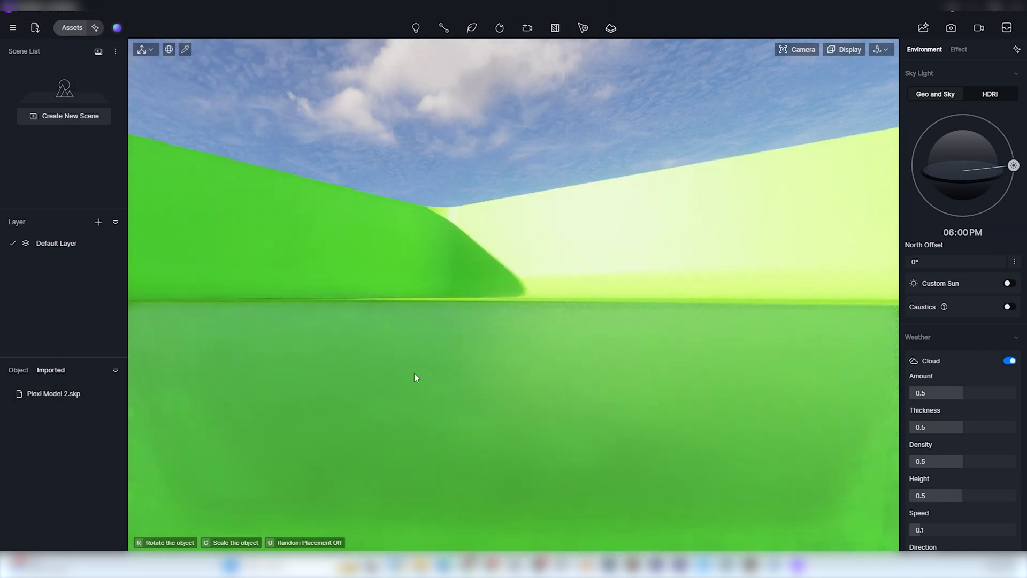
{"action": "left_click", "coordinate": [414, 373]}
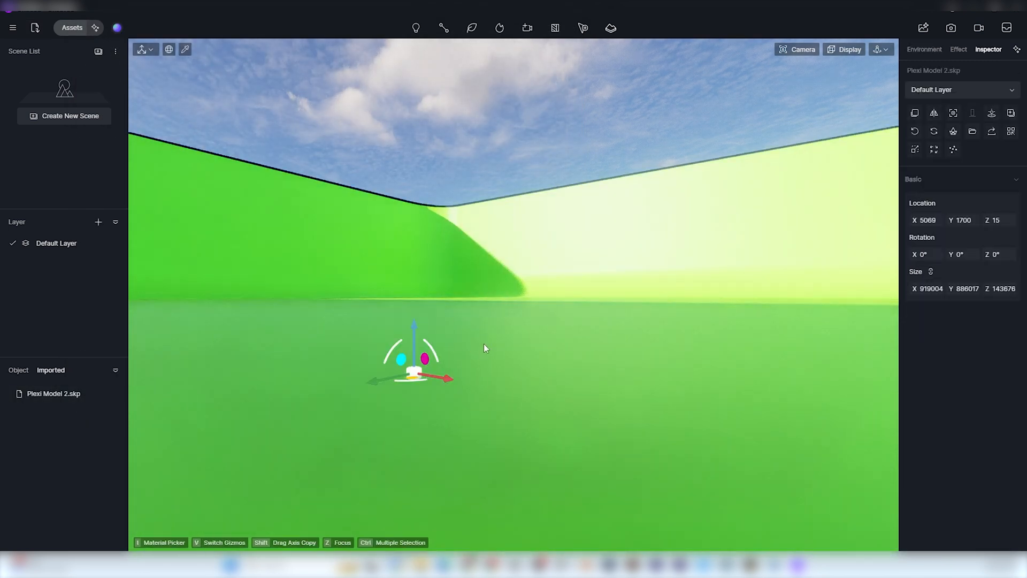
Step: Search the material library for glass and apply Normal Glass to the building's dark transparent envelope
{"action": "scroll", "coordinate": [476, 274], "scroll_direction": "down", "scroll_amount": 5}
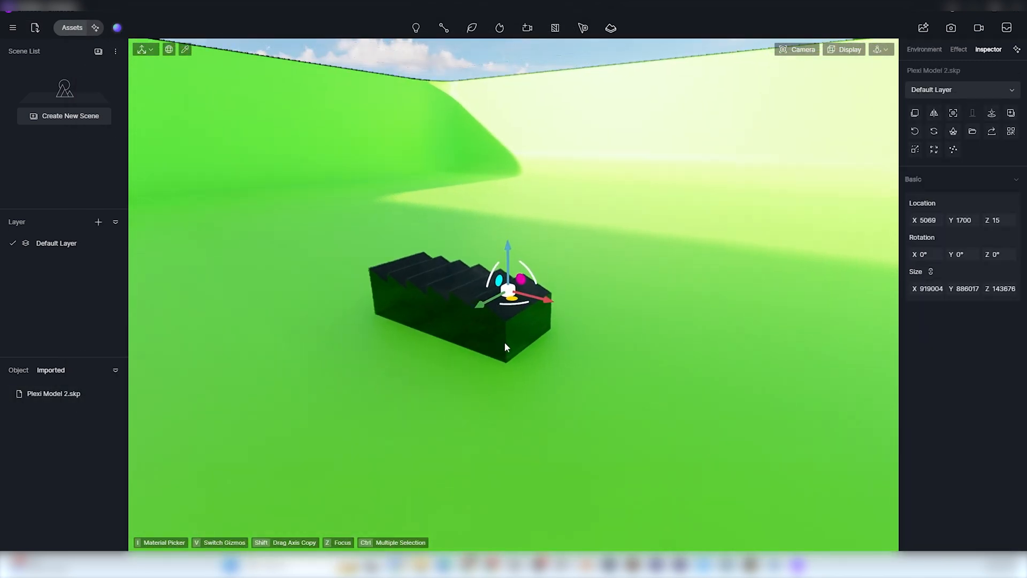
{"action": "scroll", "coordinate": [498, 345], "scroll_direction": "up", "scroll_amount": 3}
{"action": "left_click", "coordinate": [185, 50]}
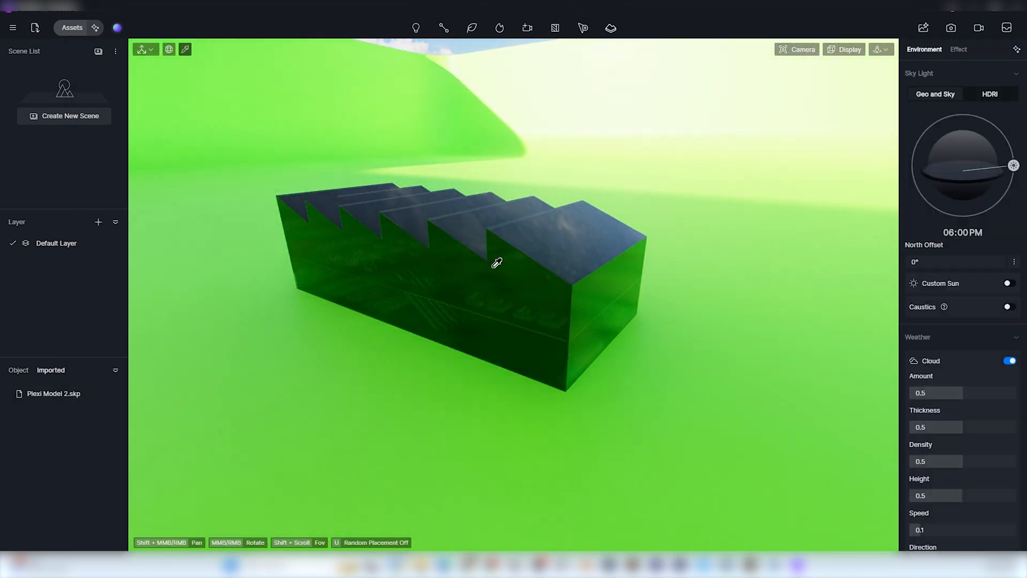
{"action": "scroll", "coordinate": [496, 263], "scroll_direction": "up", "scroll_amount": 2}
{"action": "left_click", "coordinate": [574, 234]}
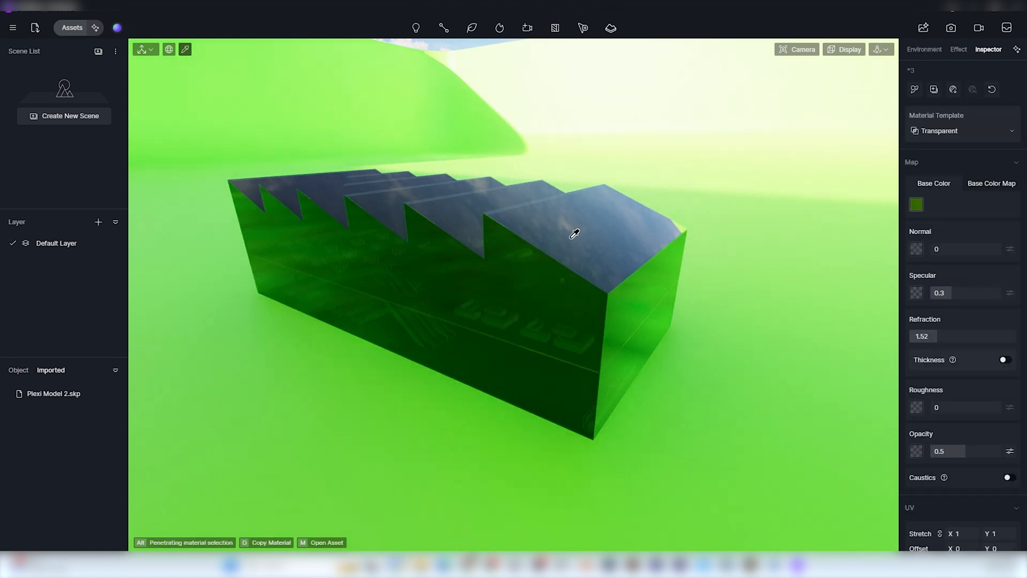
{"action": "left_click", "coordinate": [917, 205]}
{"action": "left_click", "coordinate": [61, 30]}
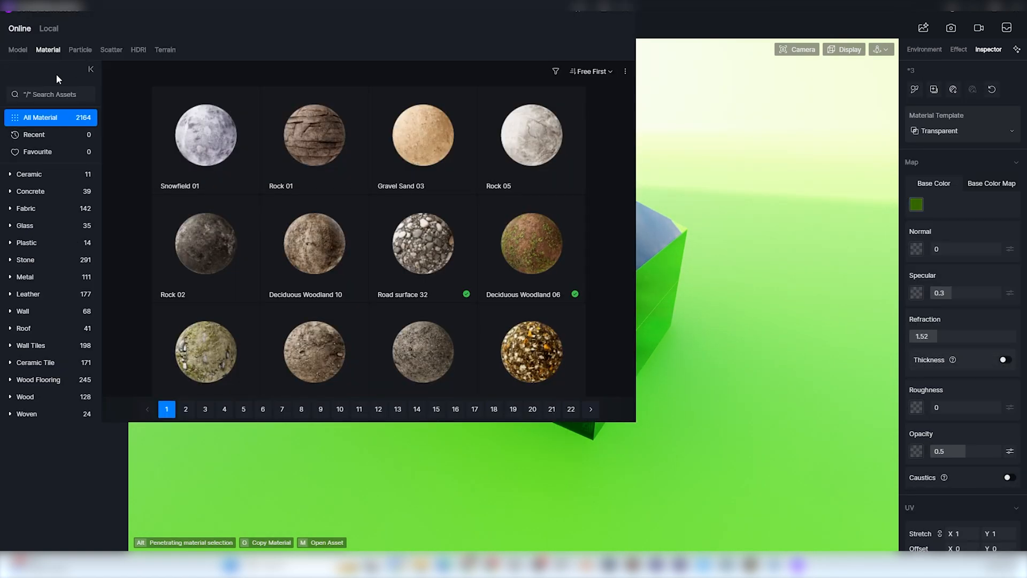
{"action": "left_click", "coordinate": [55, 96]}
{"action": "type", "text": "glass"}
{"action": "key", "text": "Return"}
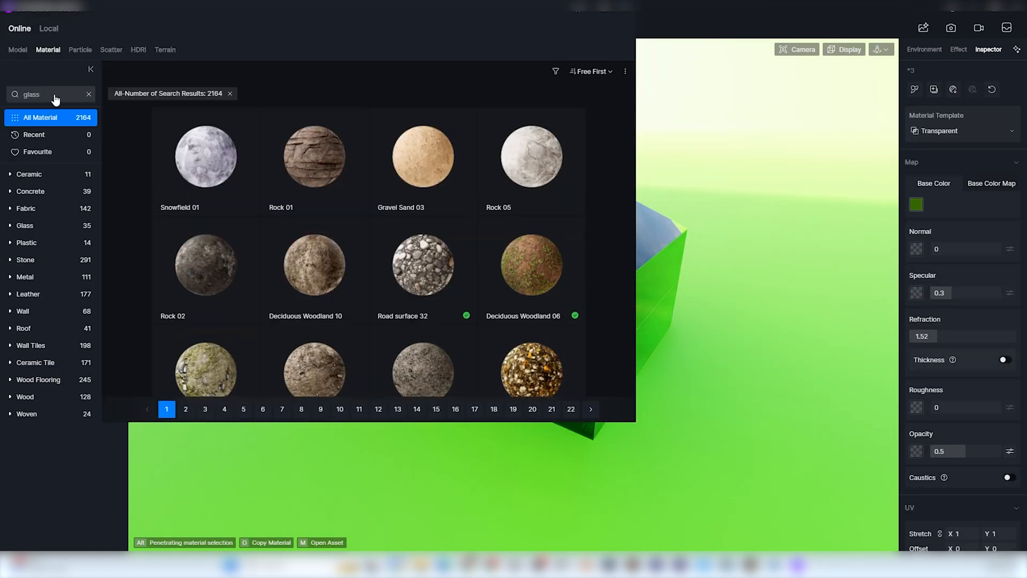
{"action": "left_click_drag", "start_coordinate": [525, 360], "coordinate": [658, 279]}
{"action": "left_click", "coordinate": [624, 10]}
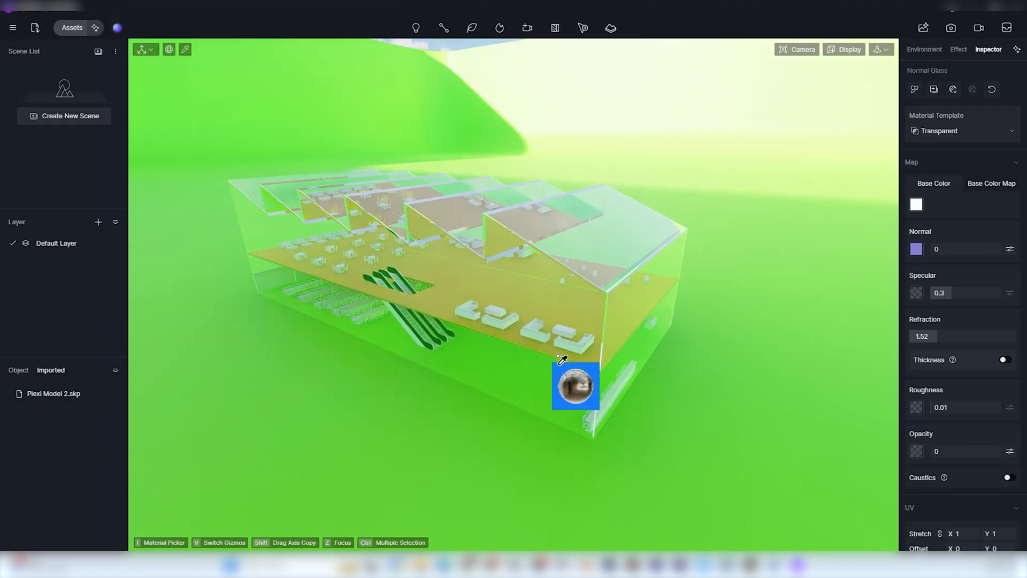
{"action": "middle_click_drag", "start_coordinate": [573, 324], "coordinate": [557, 274]}
{"action": "key", "text": "Escape"}
{"action": "key", "text": "Escape"}
Step: Apply the Concrete Wall material from the concrete library results to the green backdrop surrounding the building
{"action": "scroll", "coordinate": [431, 188], "scroll_direction": "up", "scroll_amount": 3}
{"action": "middle_click_drag", "start_coordinate": [431, 188], "coordinate": [433, 200]}
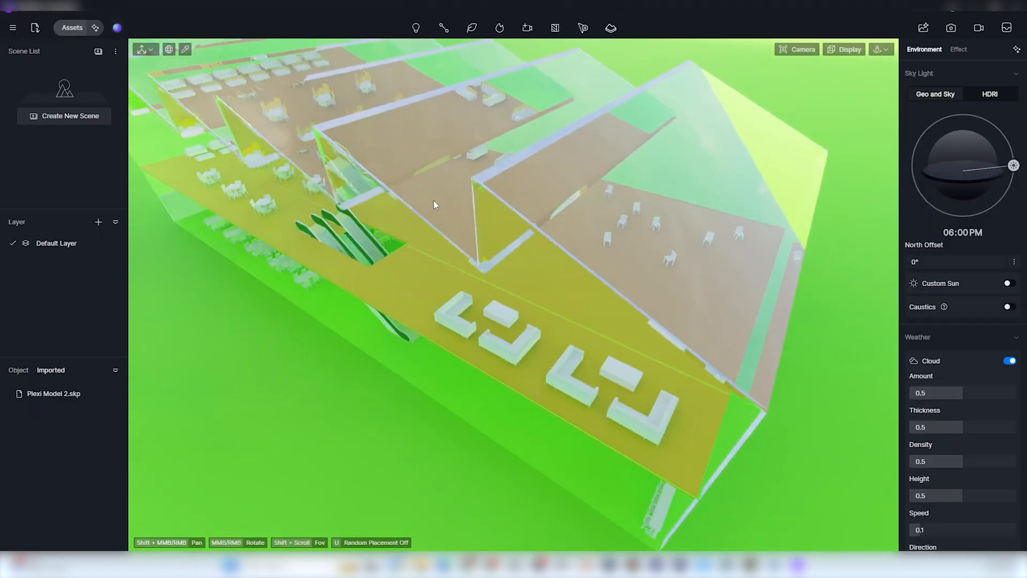
{"action": "scroll", "coordinate": [434, 200], "scroll_direction": "down", "scroll_amount": 3}
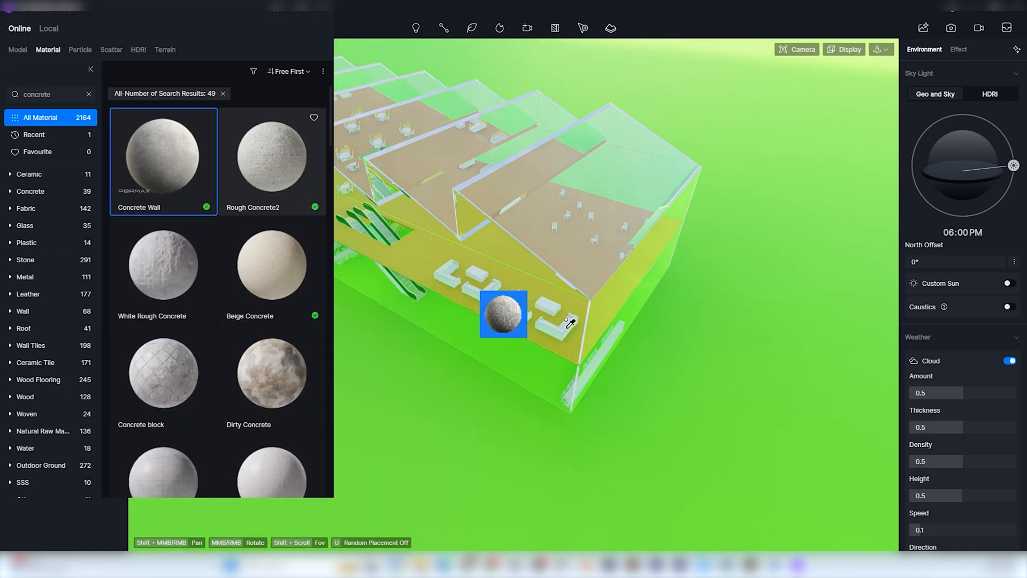
{"action": "left_click", "coordinate": [808, 434]}
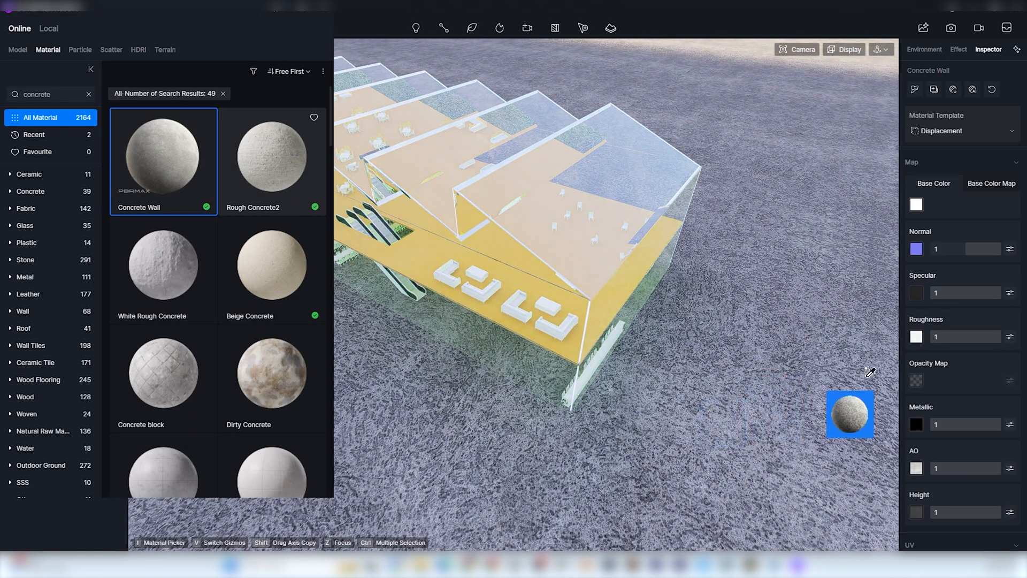
Step: Set the concrete's AO to 0.11, roughness to 0.19 and normal to 0.08, and reduce its height strength
{"action": "scroll", "coordinate": [962, 506], "scroll_direction": "down", "scroll_amount": 1}
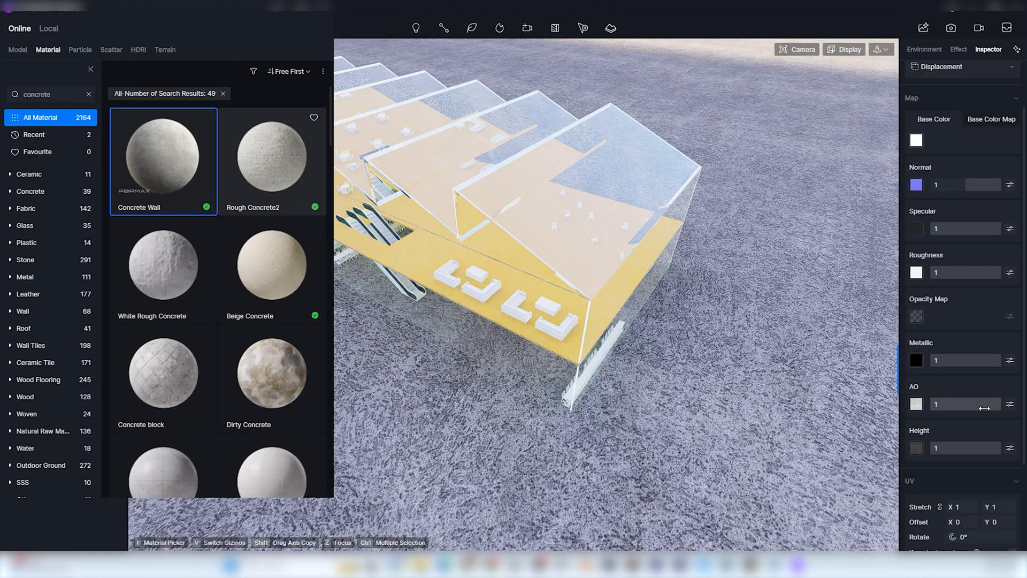
{"action": "left_click_drag", "start_coordinate": [985, 408], "coordinate": [933, 409]}
{"action": "left_click_drag", "start_coordinate": [964, 277], "coordinate": [932, 281]}
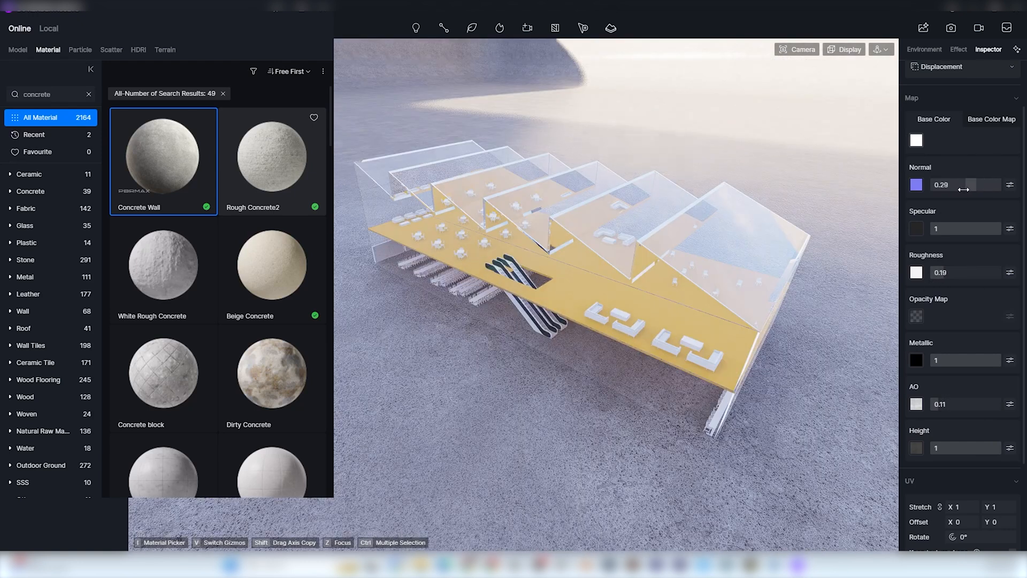
{"action": "left_click_drag", "start_coordinate": [975, 184], "coordinate": [957, 189]}
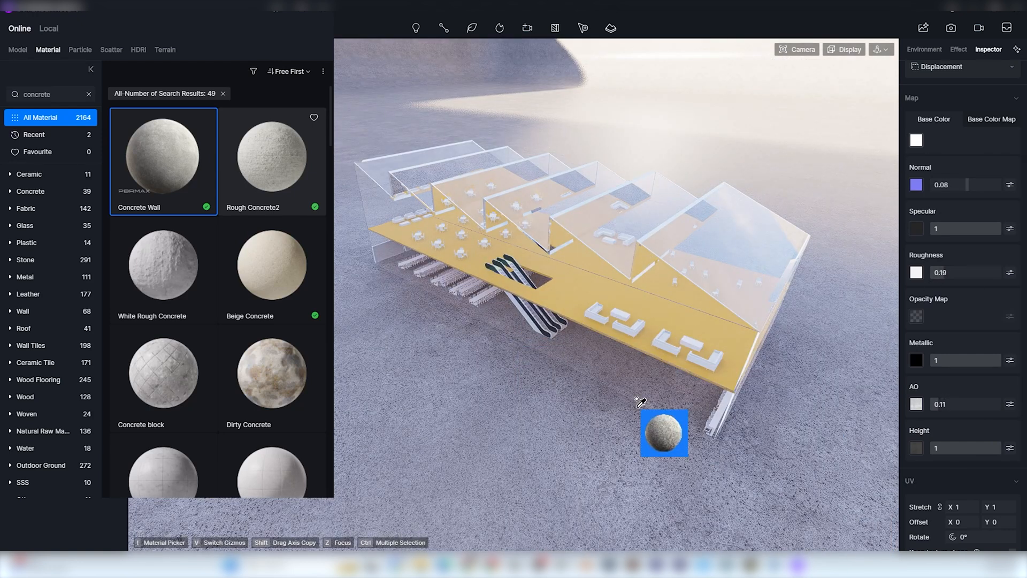
{"action": "left_click_drag", "start_coordinate": [990, 448], "coordinate": [934, 449]}
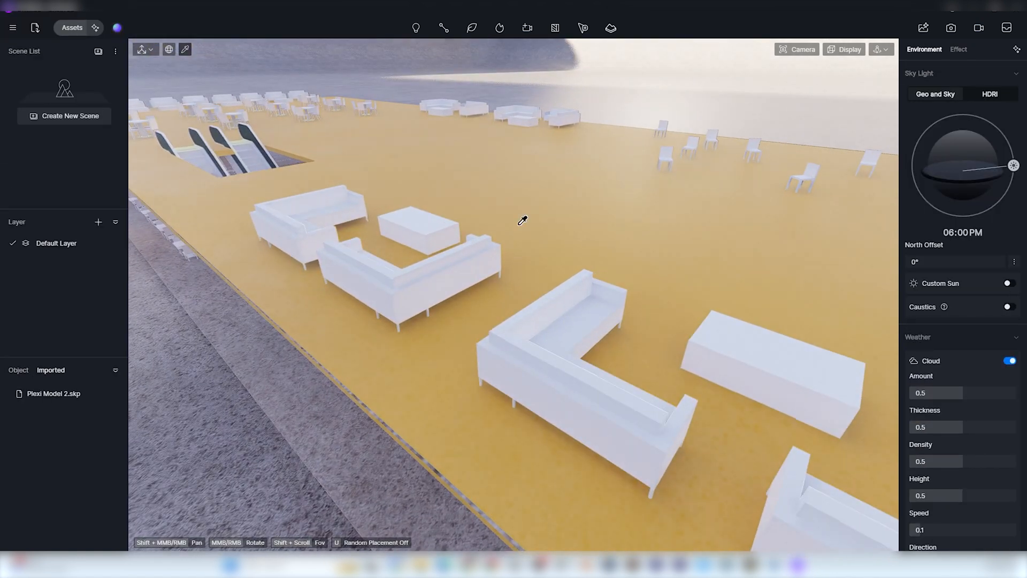
Step: Search the material library for glass and apply Frosted Glass to the escalators' side panels
{"action": "scroll", "coordinate": [704, 266], "scroll_direction": "down", "scroll_amount": 6}
{"action": "left_click", "coordinate": [71, 28]}
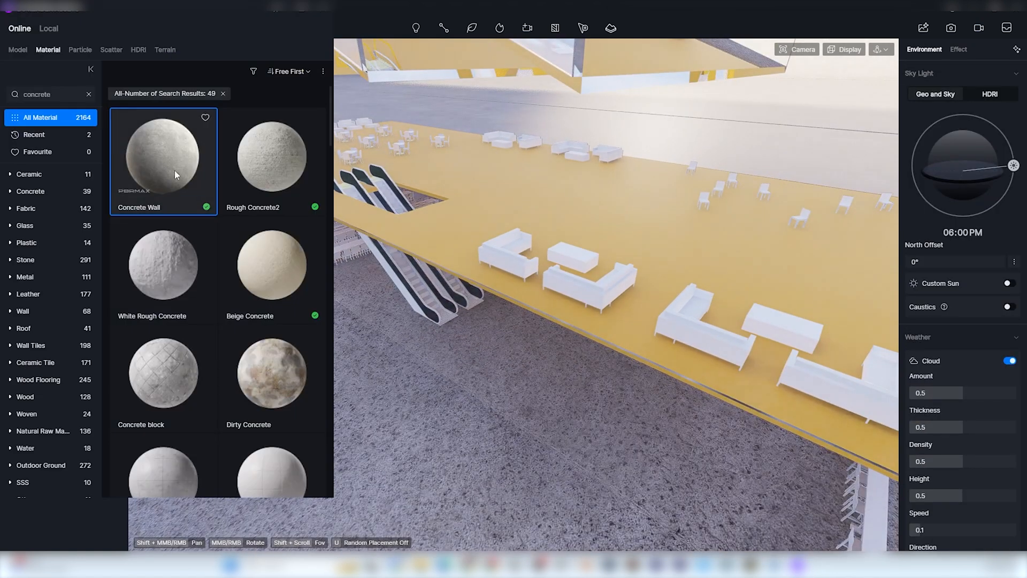
{"action": "left_click", "coordinate": [88, 95]}
{"action": "left_click", "coordinate": [69, 94]}
{"action": "type", "text": "glass"}
{"action": "key", "text": "Return"}
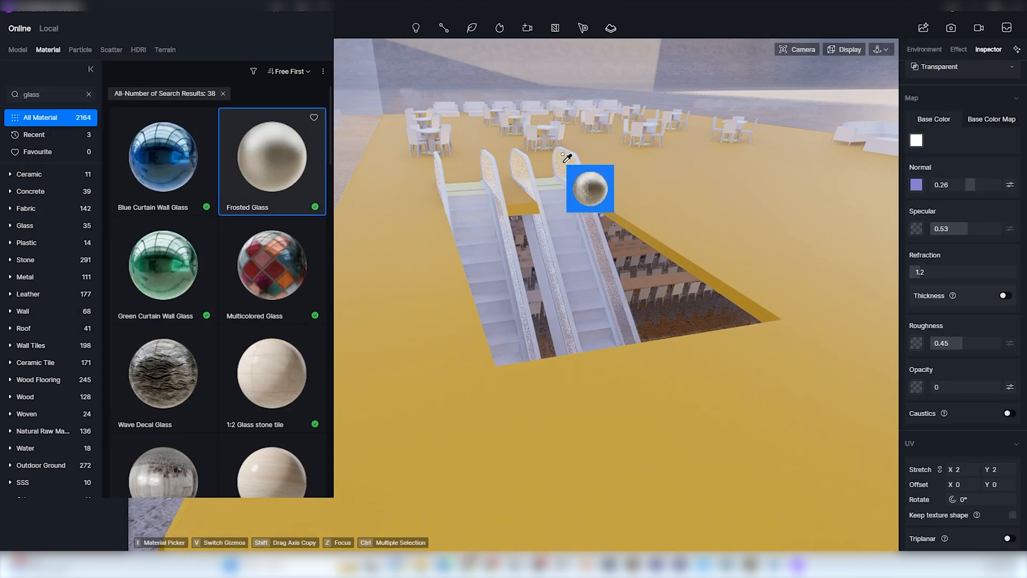
{"action": "scroll", "coordinate": [520, 180], "scroll_direction": "up", "scroll_amount": 3}
{"action": "key", "text": "Escape"}
Step: Copy the white material of the corner sofa and apply it to the yellow upper floor
{"action": "scroll", "coordinate": [567, 274], "scroll_direction": "down", "scroll_amount": 3}
{"action": "middle_click_drag", "start_coordinate": [567, 275], "coordinate": [699, 345]}
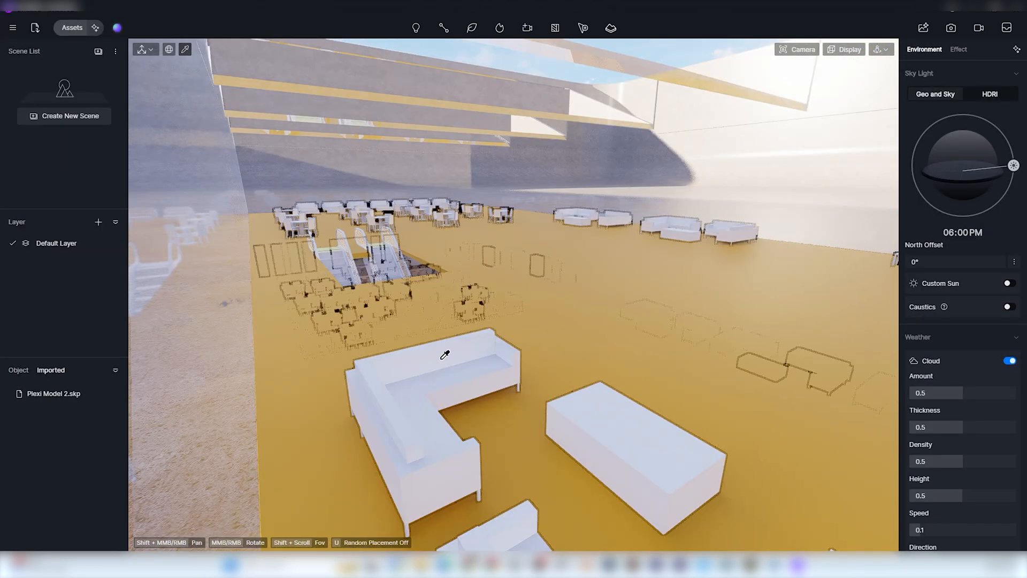
{"action": "left_click", "coordinate": [445, 355]}
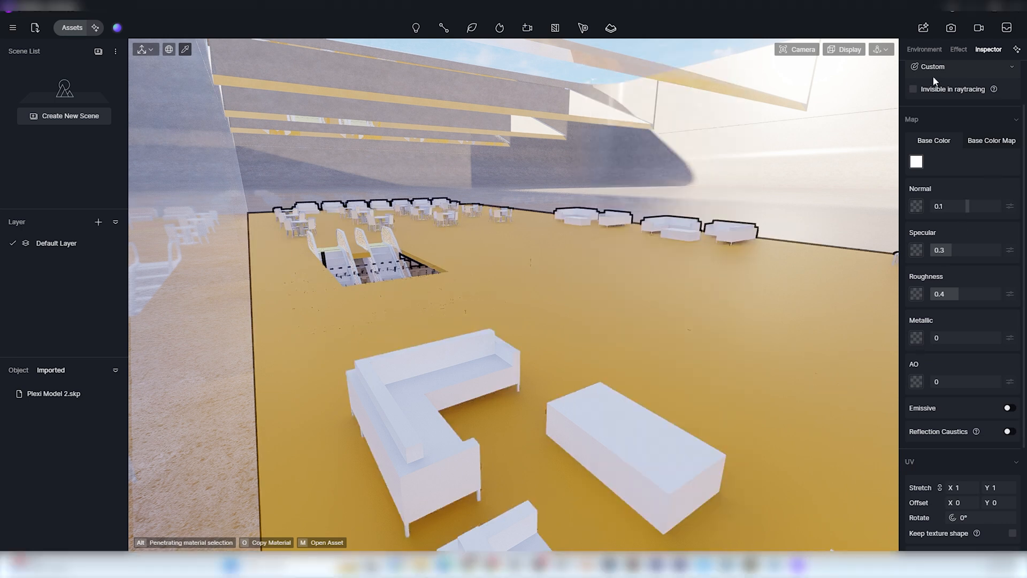
{"action": "scroll", "coordinate": [938, 146], "scroll_direction": "up", "scroll_amount": 2}
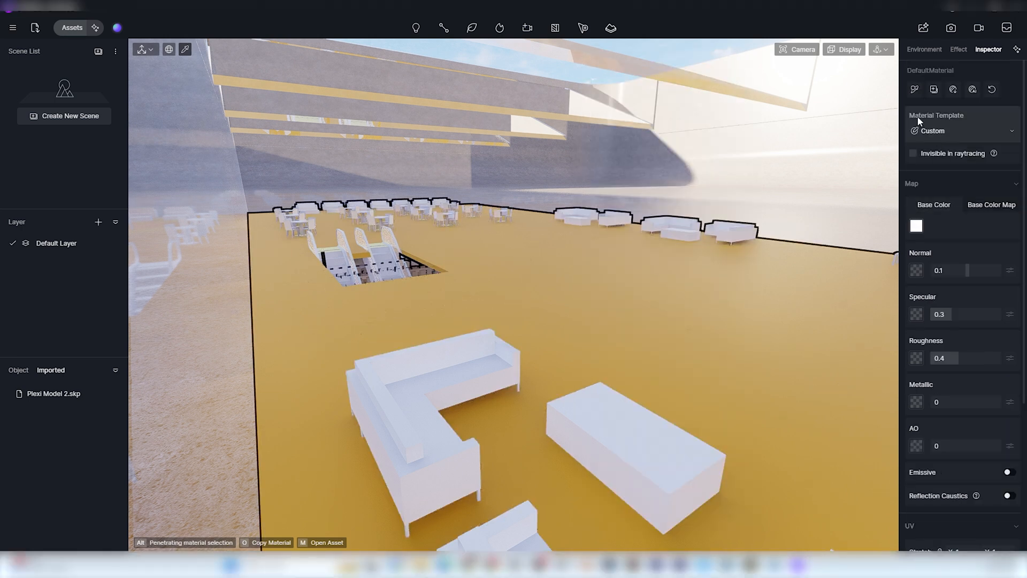
{"action": "left_click", "coordinate": [915, 90]}
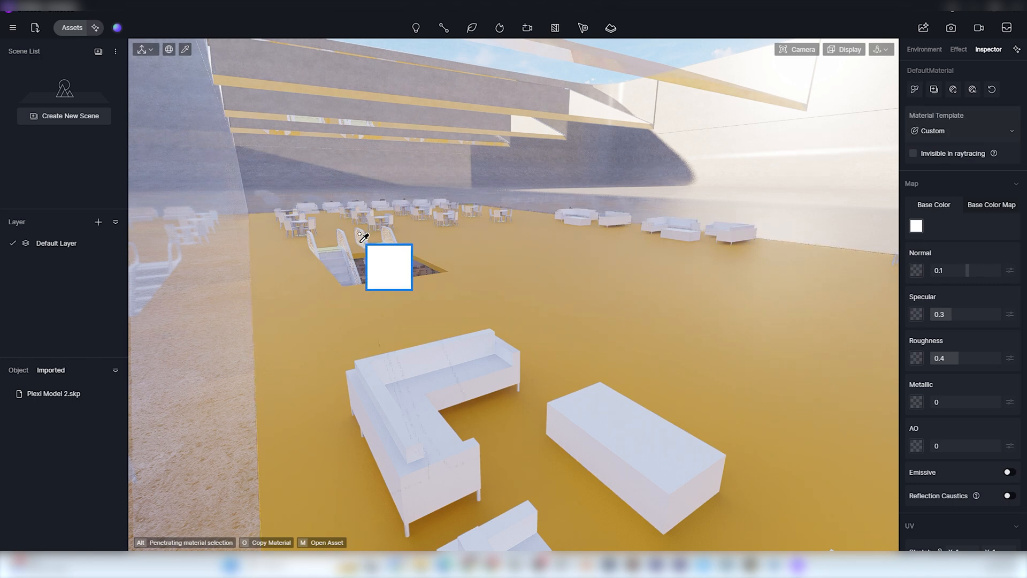
{"action": "scroll", "coordinate": [366, 246], "scroll_direction": "up", "scroll_amount": 2}
{"action": "left_click", "coordinate": [542, 280]}
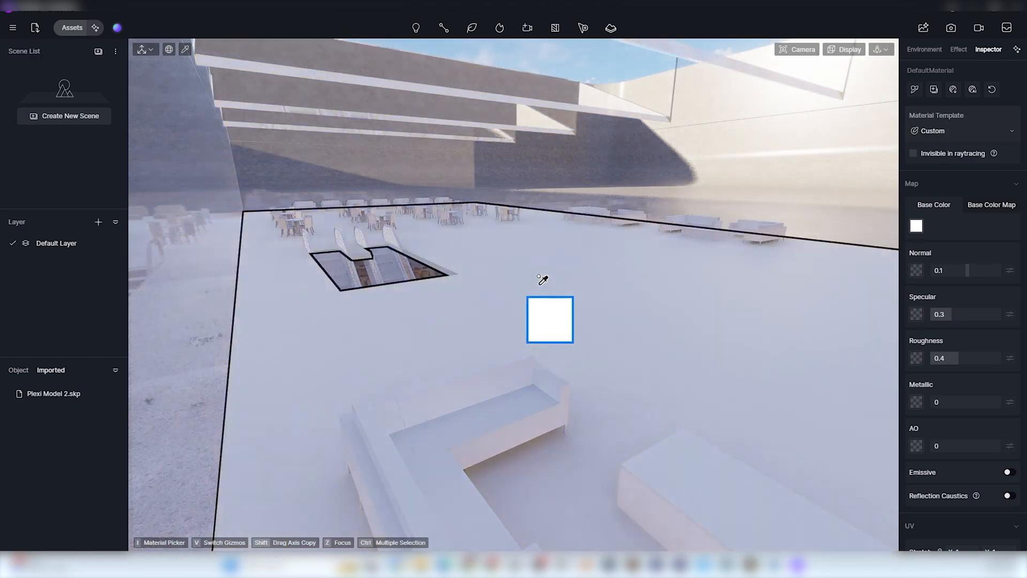
{"action": "key", "text": "Escape"}
Step: Frame the whole building from a corner, save the view as a new scene and open its camera settings
{"action": "scroll", "coordinate": [552, 277], "scroll_direction": "down", "scroll_amount": 3}
{"action": "scroll", "coordinate": [435, 262], "scroll_direction": "down", "scroll_amount": 10}
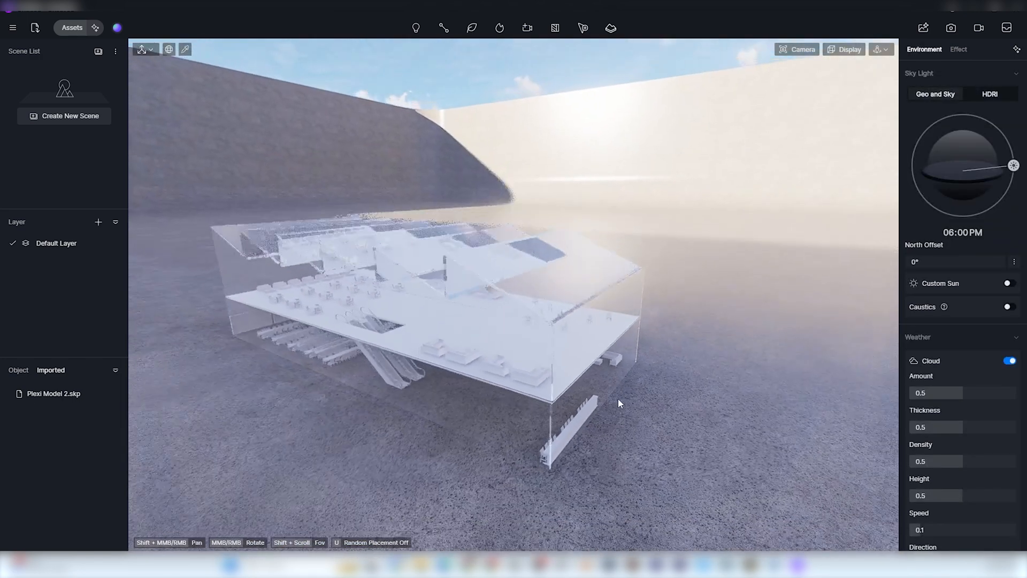
{"action": "scroll", "coordinate": [469, 307], "scroll_direction": "up", "scroll_amount": 3}
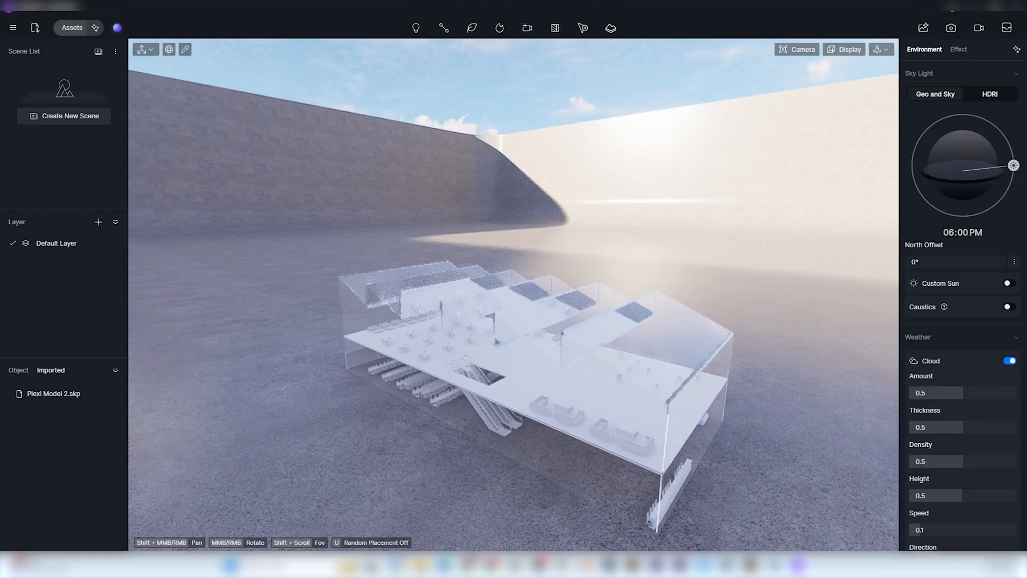
{"action": "scroll", "coordinate": [370, 147], "scroll_direction": "down", "scroll_amount": 5}
{"action": "scroll", "coordinate": [726, 301], "scroll_direction": "up", "scroll_amount": 2}
{"action": "scroll", "coordinate": [456, 249], "scroll_direction": "up", "scroll_amount": 5}
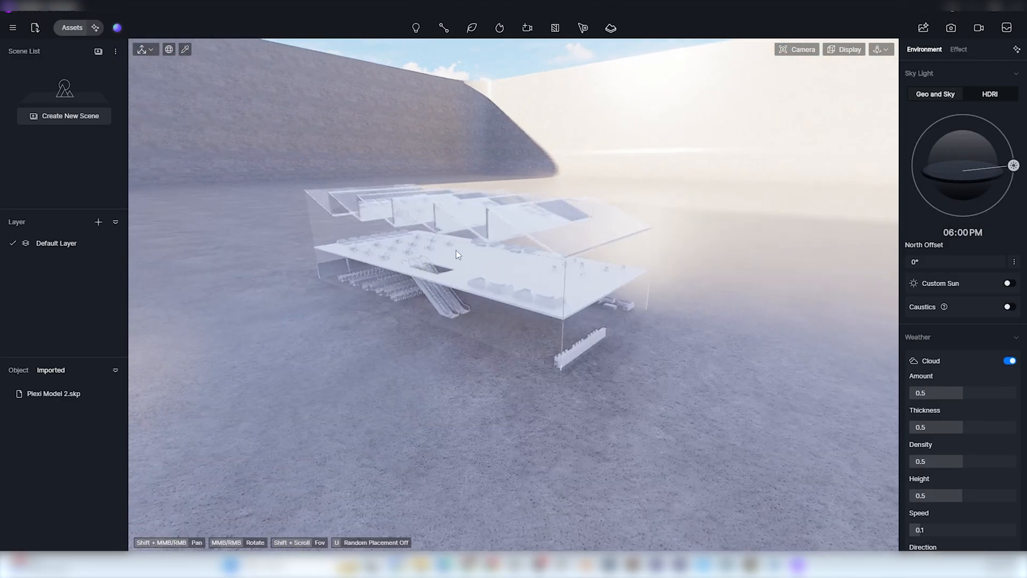
{"action": "left_click", "coordinate": [74, 122]}
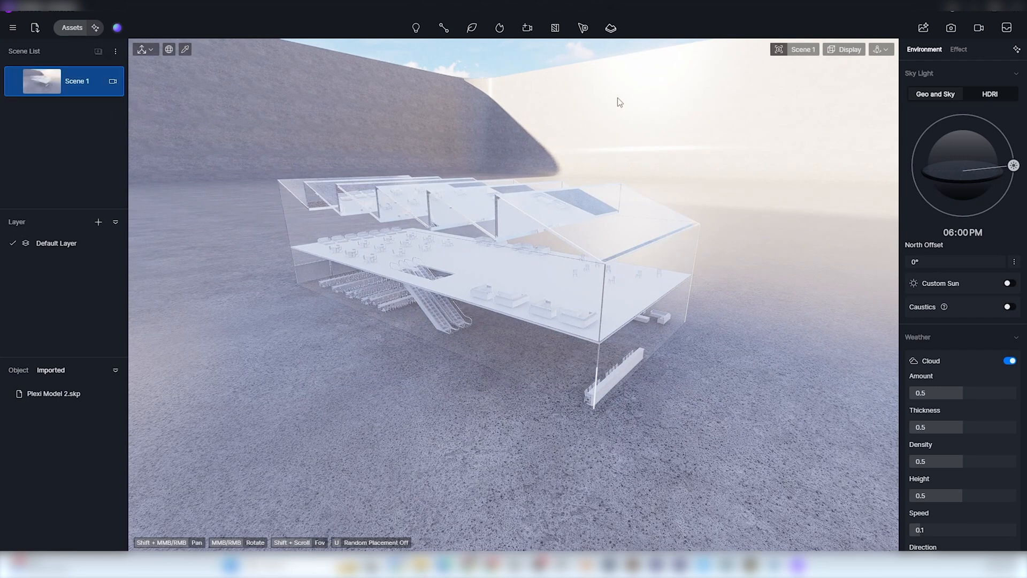
{"action": "left_click", "coordinate": [802, 50]}
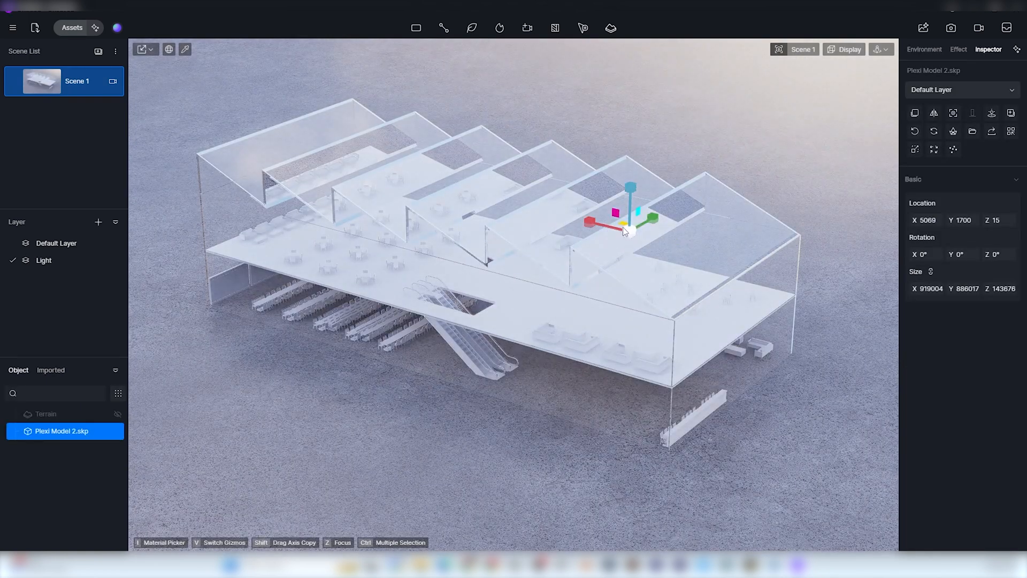
Step: Scale the imported model down uniformly to a size of about 113789 × 109705 × 17790
{"action": "left_click_drag", "start_coordinate": [622, 228], "coordinate": [626, 231]}
{"action": "key", "text": "z"}
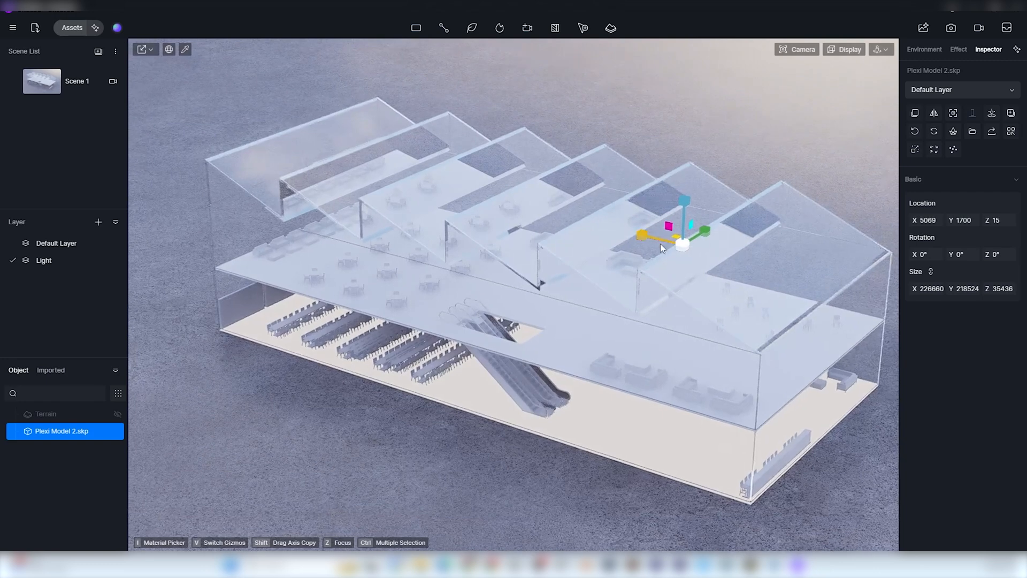
{"action": "scroll", "coordinate": [661, 243], "scroll_direction": "up", "scroll_amount": 3}
{"action": "left_click_drag", "start_coordinate": [648, 235], "coordinate": [653, 236]}
{"action": "scroll", "coordinate": [744, 295], "scroll_direction": "up", "scroll_amount": 4}
{"action": "scroll", "coordinate": [640, 271], "scroll_direction": "up", "scroll_amount": 2}
{"action": "middle_click_drag", "start_coordinate": [640, 271], "coordinate": [531, 262]}
{"action": "scroll", "coordinate": [531, 262], "scroll_direction": "down", "scroll_amount": 2}
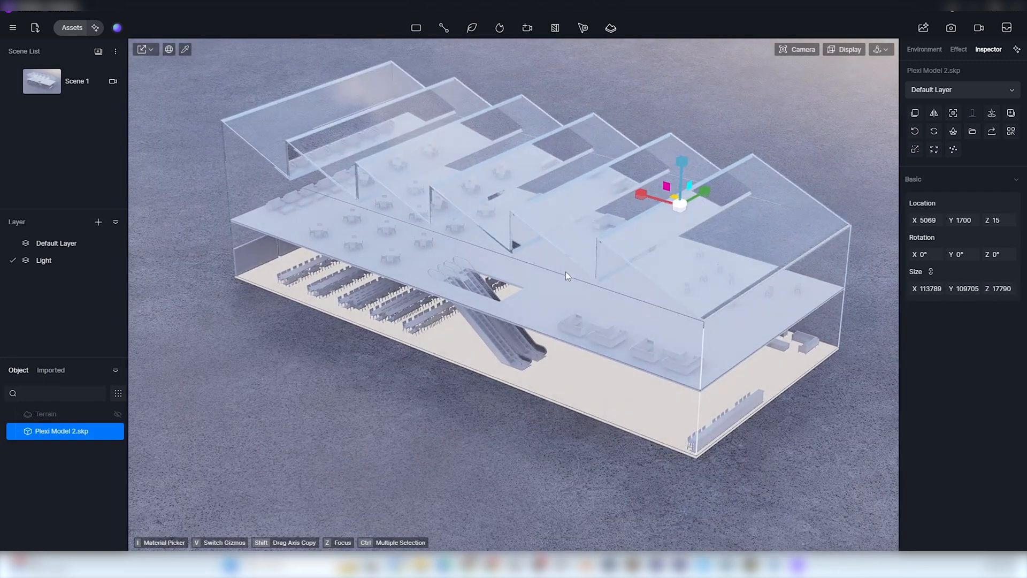
Step: Adjust the imported model's uniform scale once more and deselect it
{"action": "left_click_drag", "start_coordinate": [675, 215], "coordinate": [678, 220]}
{"action": "scroll", "coordinate": [700, 218], "scroll_direction": "down", "scroll_amount": 1}
{"action": "scroll", "coordinate": [711, 218], "scroll_direction": "up", "scroll_amount": 3}
{"action": "left_click", "coordinate": [785, 201]}
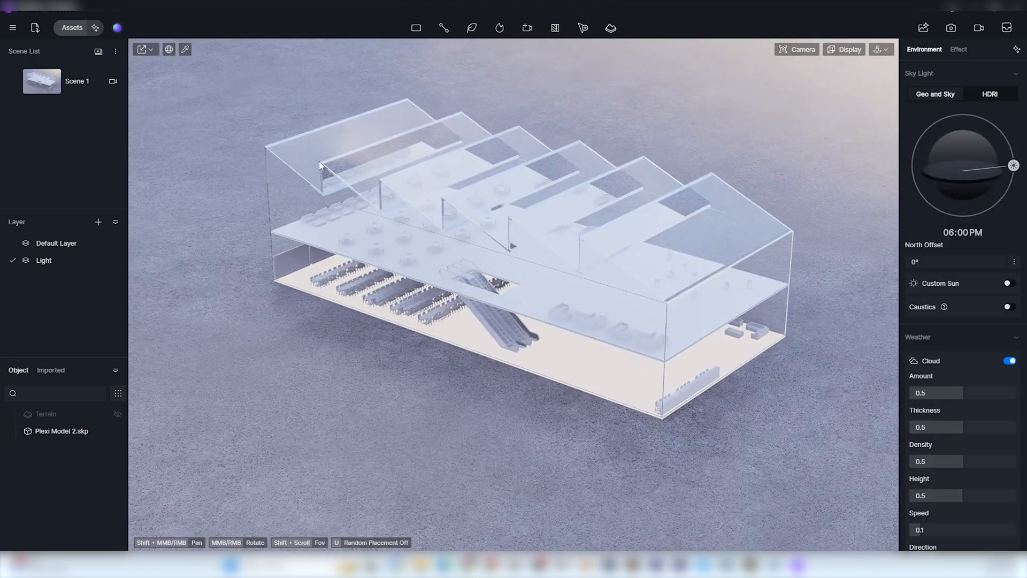
Step: Set the time of day to 07:40 PM and place a rectangle light above the middle of the building
{"action": "scroll", "coordinate": [674, 73], "scroll_direction": "up", "scroll_amount": 1}
{"action": "middle_click_drag", "start_coordinate": [675, 74], "coordinate": [845, 210]}
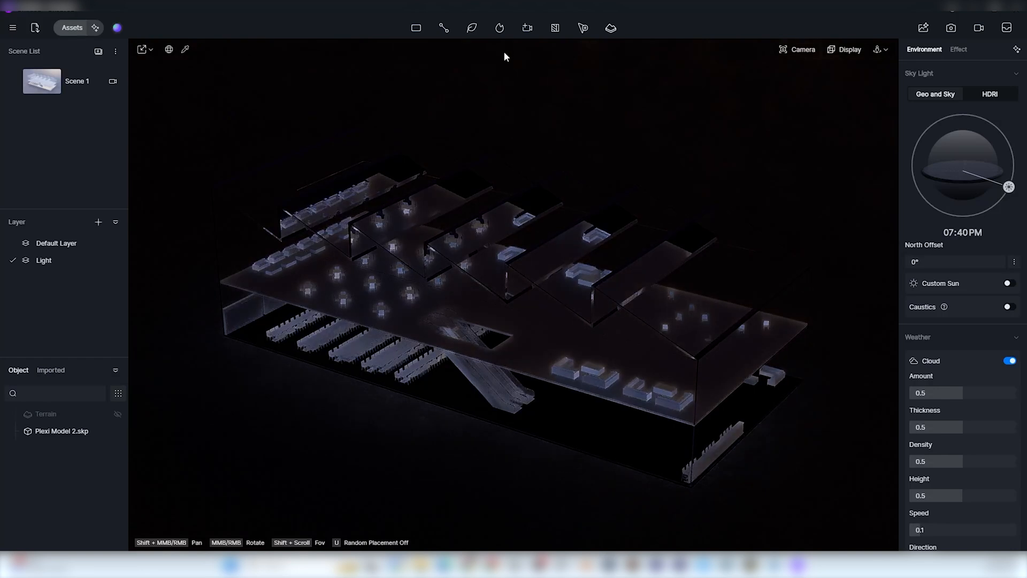
{"action": "left_click", "coordinate": [417, 29]}
{"action": "left_click", "coordinate": [449, 107]}
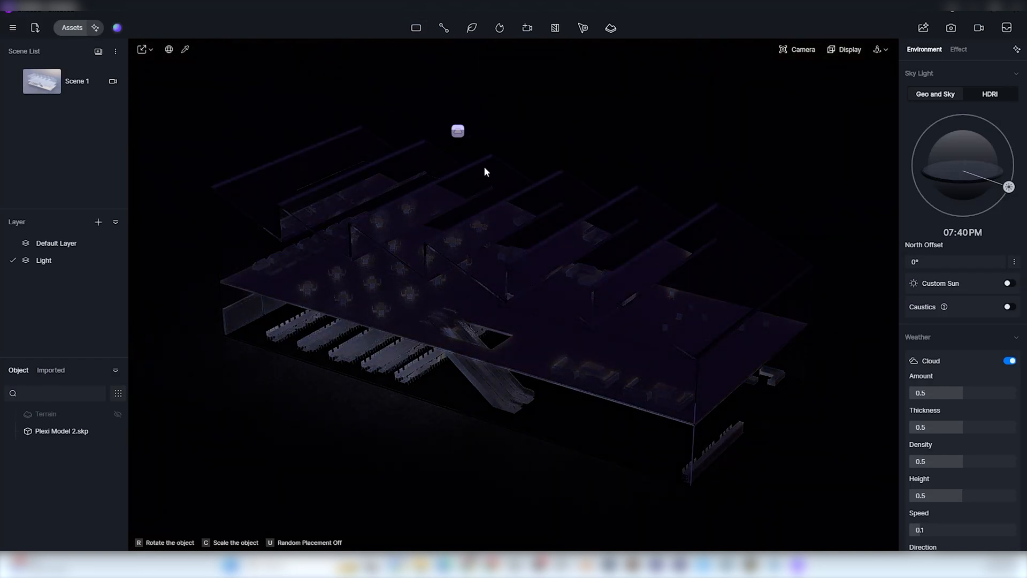
{"action": "left_click", "coordinate": [496, 197]}
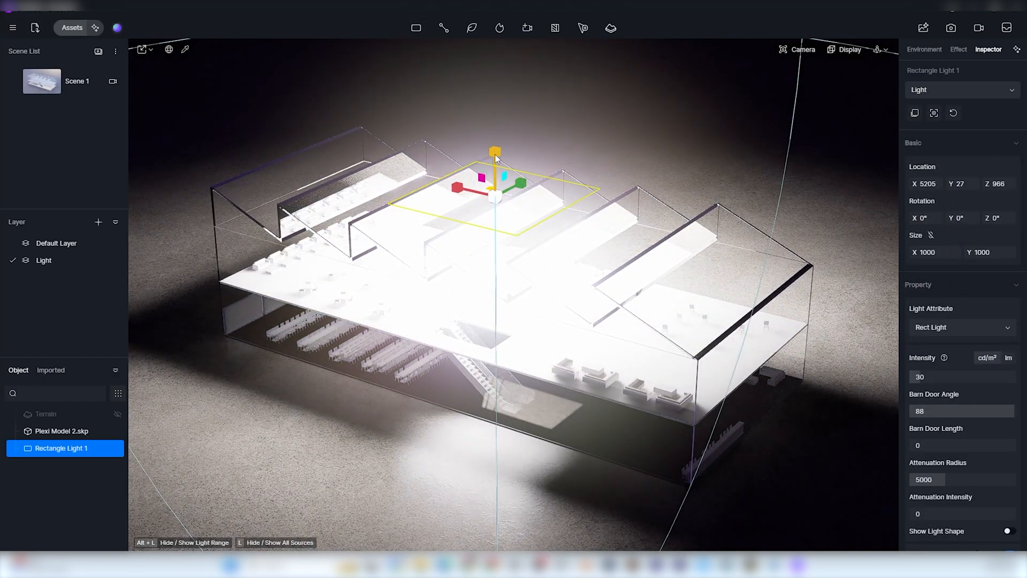
Step: Raise the rectangle light to about Z 1834 and set its intensity to 2 and attenuation radius to 15000
{"action": "left_click_drag", "start_coordinate": [498, 153], "coordinate": [494, 20]}
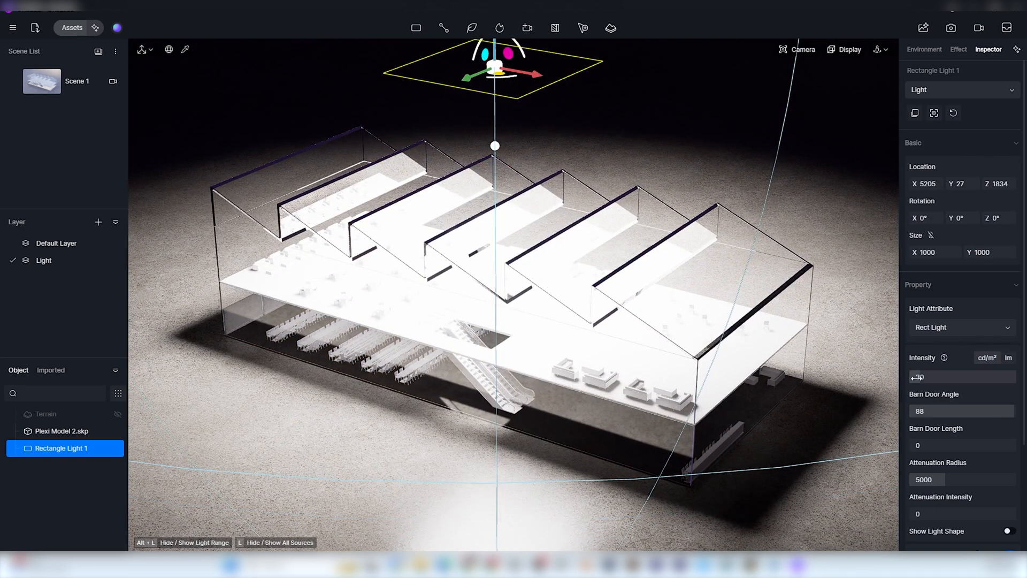
{"action": "type", "text": "2"}
{"action": "key", "text": "Return"}
{"action": "left_click_drag", "start_coordinate": [945, 479], "coordinate": [1015, 479]}
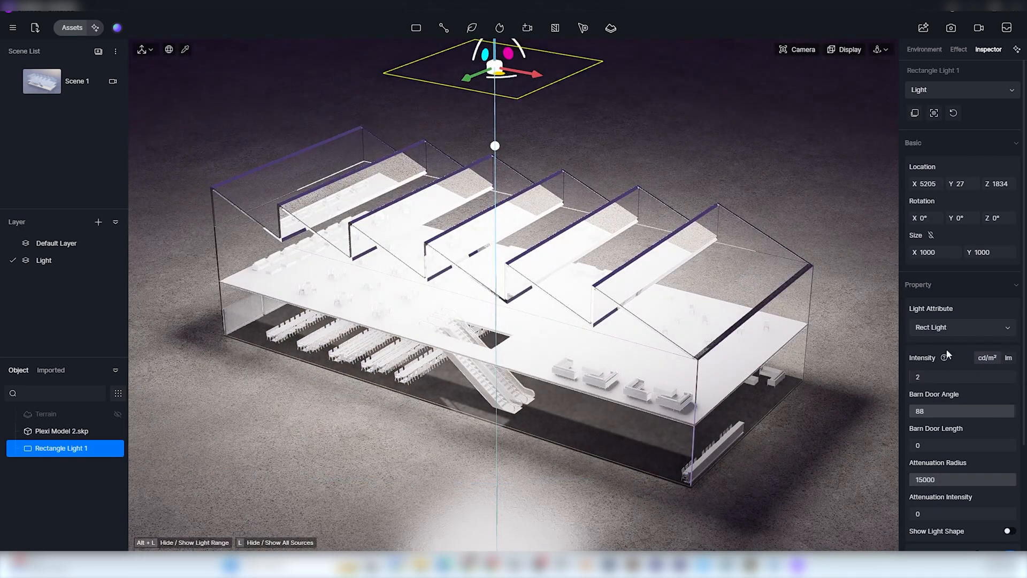
Step: Enlarge the overhead rectangle light to 4205 × 4205 and set its intensity to 0.1
{"action": "left_click_drag", "start_coordinate": [930, 252], "coordinate": [990, 252]}
{"action": "left_click", "coordinate": [921, 377]}
{"action": "type", "text": "0.4"}
{"action": "left_click", "coordinate": [937, 378]}
{"action": "key", "text": "Return"}
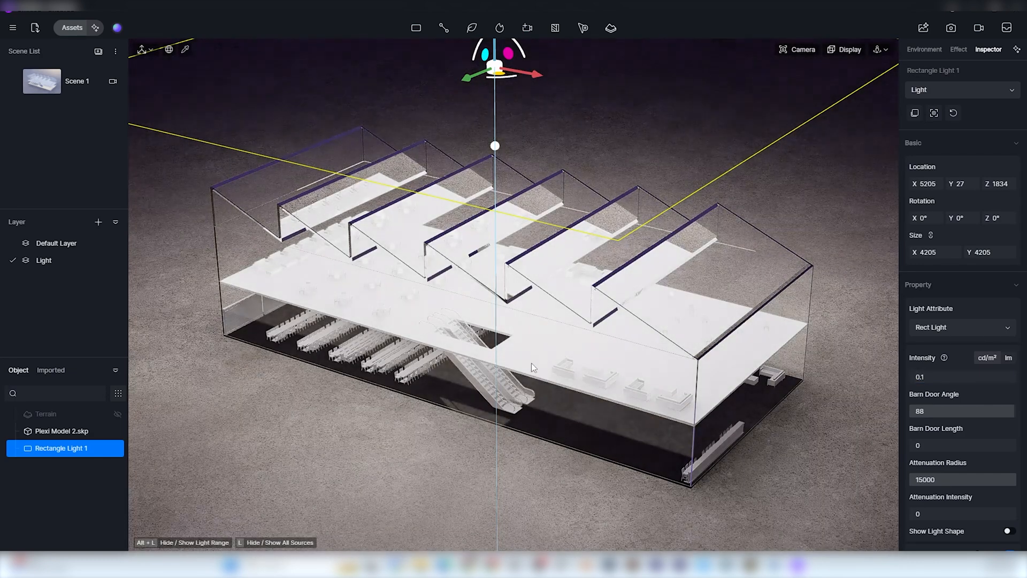
Step: Place a second rectangle light on the ground in front of the building and position it to face the model
{"action": "scroll", "coordinate": [522, 352], "scroll_direction": "down", "scroll_amount": 5}
{"action": "right_click_drag", "start_coordinate": [522, 353], "coordinate": [599, 390]}
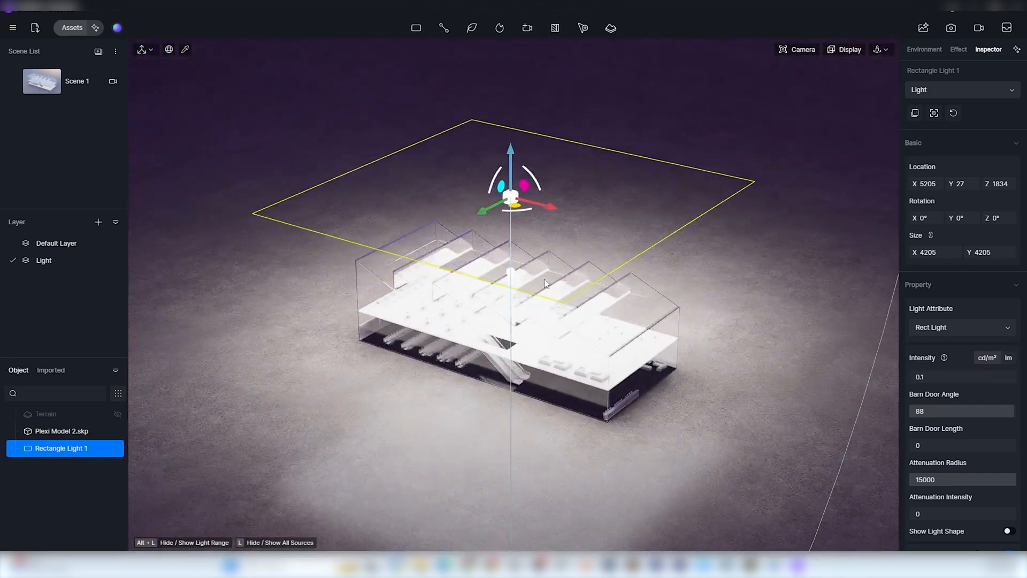
{"action": "scroll", "coordinate": [599, 390], "scroll_direction": "down", "scroll_amount": 3}
{"action": "left_click", "coordinate": [433, 104]}
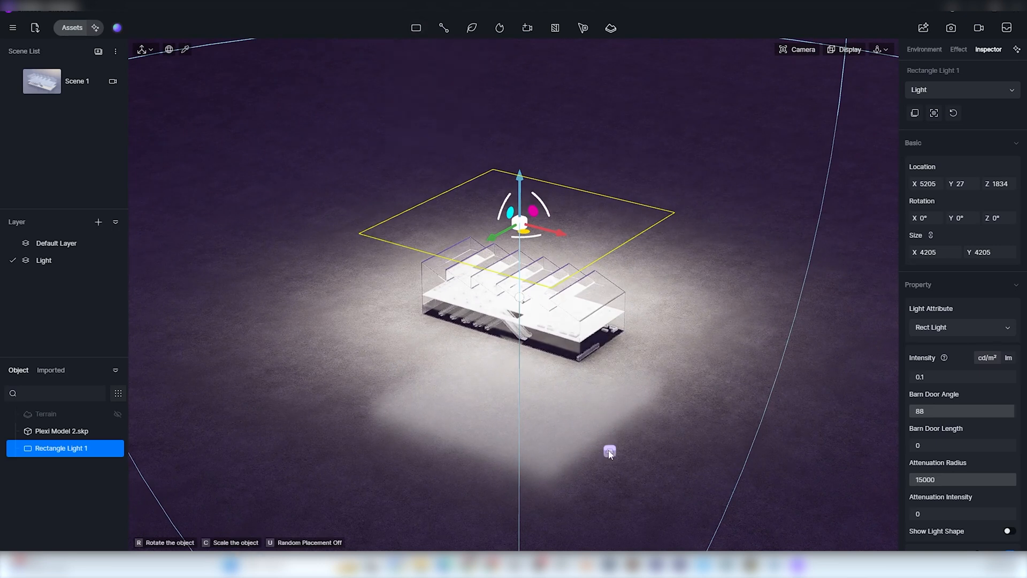
{"action": "left_click", "coordinate": [606, 449]}
{"action": "left_click_drag", "start_coordinate": [590, 429], "coordinate": [594, 460]}
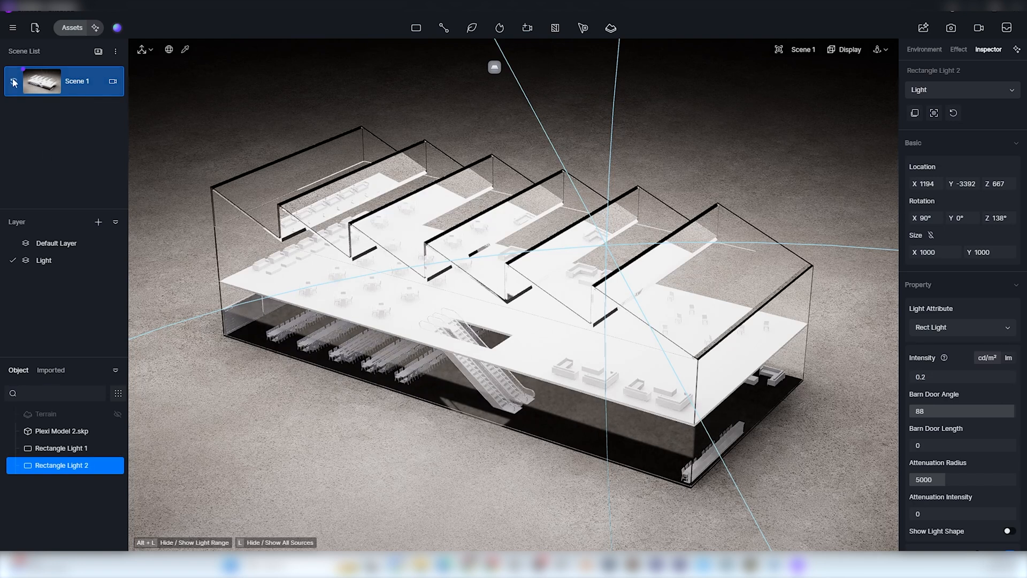
{"action": "left_click", "coordinate": [712, 156]}
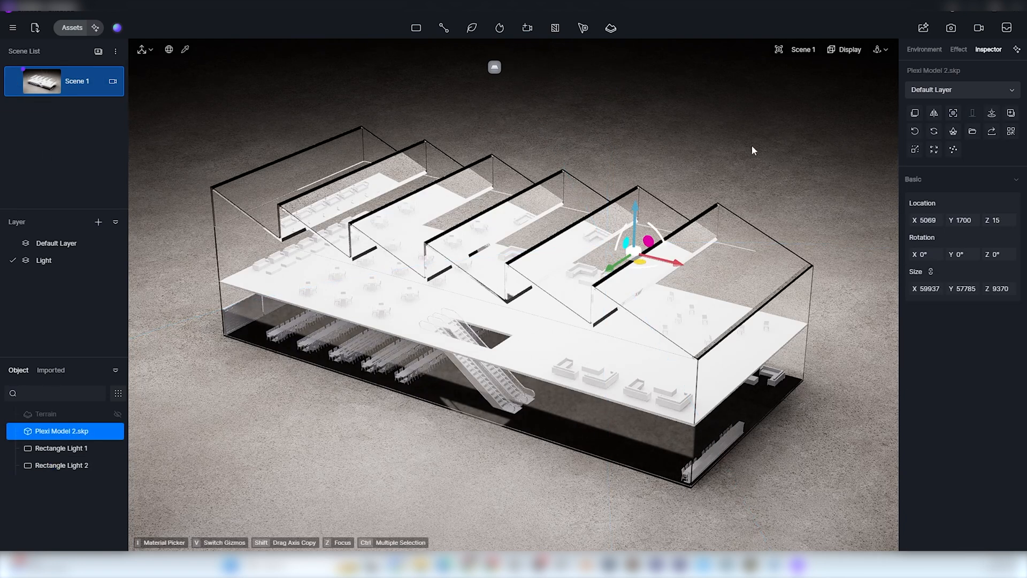
Step: Set the post-processing Highlight Local Exposure to 0.69 and Shadow Local Exposure to 0
{"action": "left_click", "coordinate": [958, 50]}
{"action": "left_click_drag", "start_coordinate": [973, 256], "coordinate": [1025, 260]}
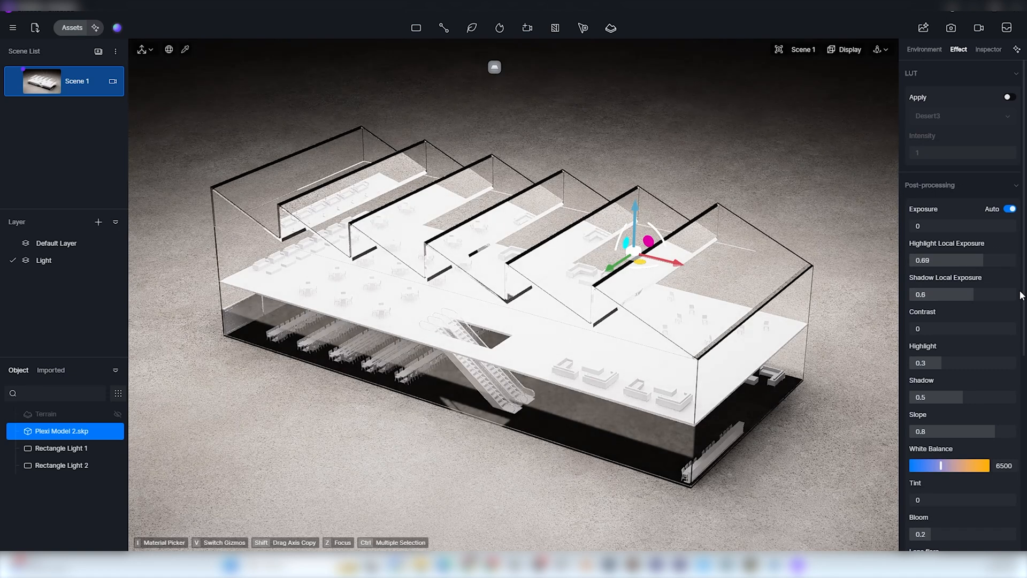
{"action": "left_click_drag", "start_coordinate": [977, 292], "coordinate": [907, 300]}
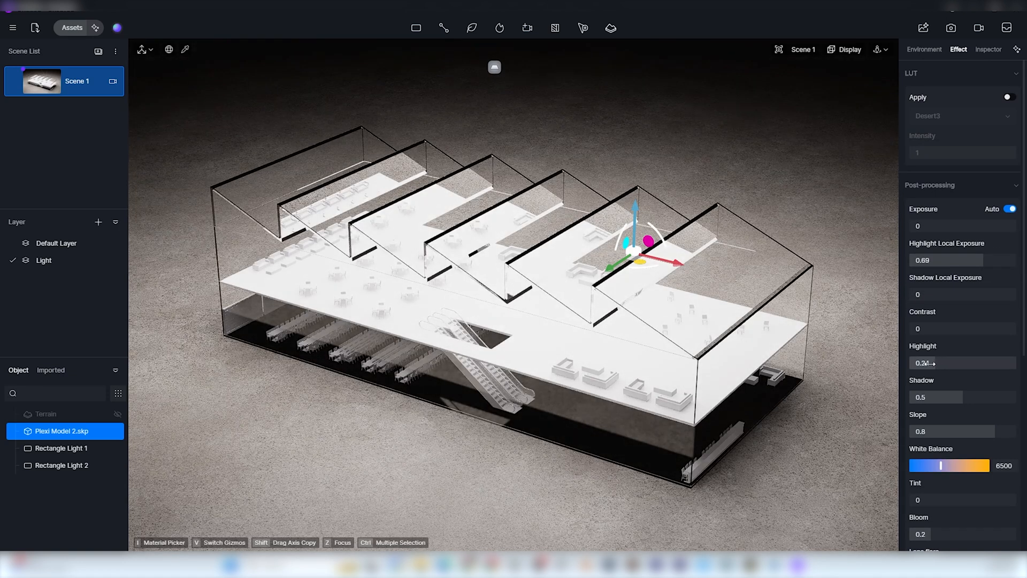
{"action": "scroll", "coordinate": [971, 519], "scroll_direction": "down", "scroll_amount": 1}
{"action": "left_click_drag", "start_coordinate": [942, 503], "coordinate": [883, 514]}
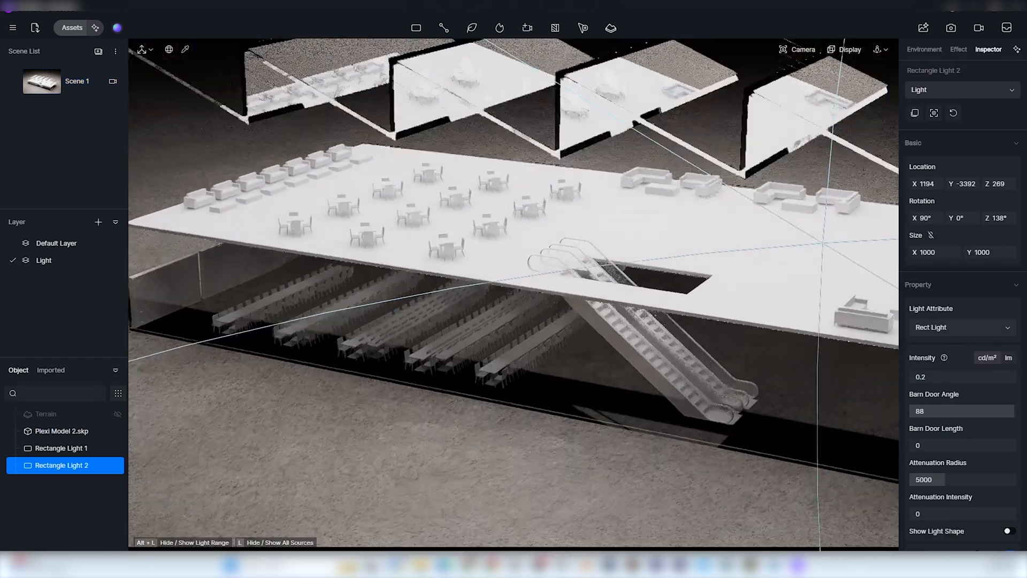
Step: Adjust the camera clipping to about 62.1 for a close-up of the building and set the depth of field blur to 10
{"action": "mouse_move", "coordinate": [548, 380]}
{"action": "right_mouse_down"}
{"action": "mouse_move", "coordinate": [551, 326]}
{"action": "mouse_move", "coordinate": [547, 381]}
{"action": "right_mouse_up"}
{"action": "scroll", "coordinate": [548, 380], "scroll_direction": "up", "scroll_amount": 4}
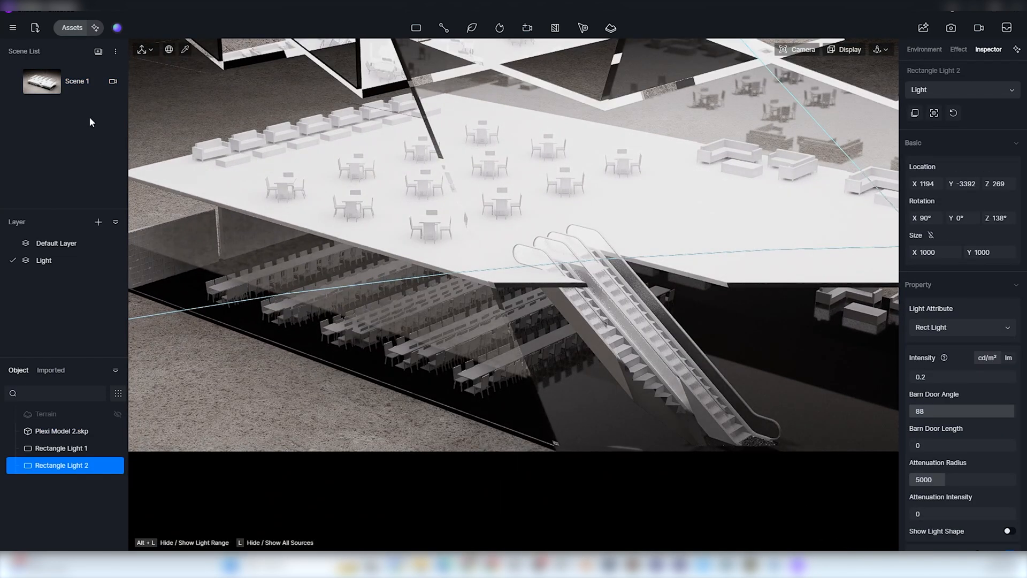
{"action": "left_click", "coordinate": [809, 43]}
{"action": "left_click_drag", "start_coordinate": [784, 160], "coordinate": [775, 162]}
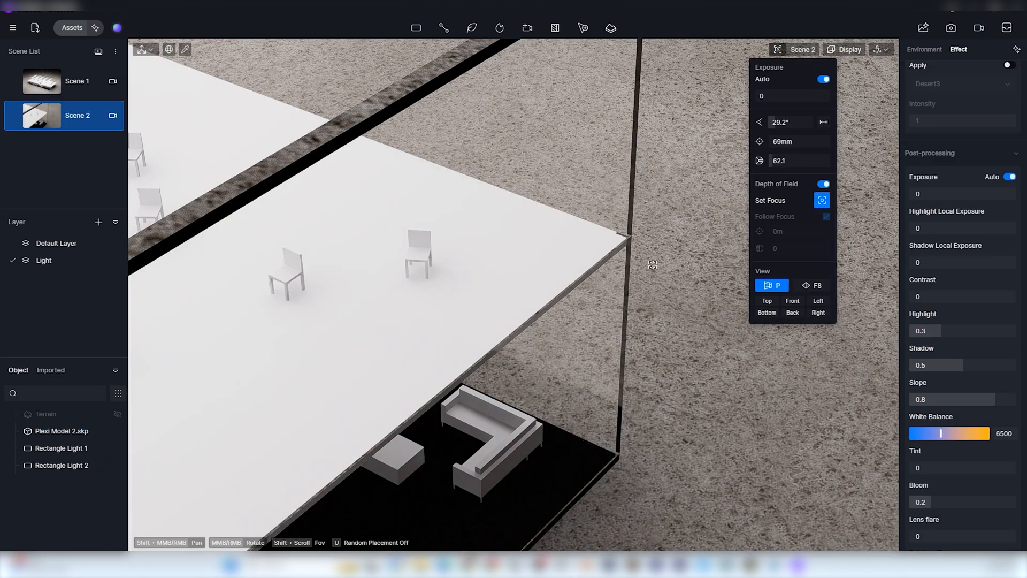
{"action": "left_click_drag", "start_coordinate": [788, 256], "coordinate": [893, 251]}
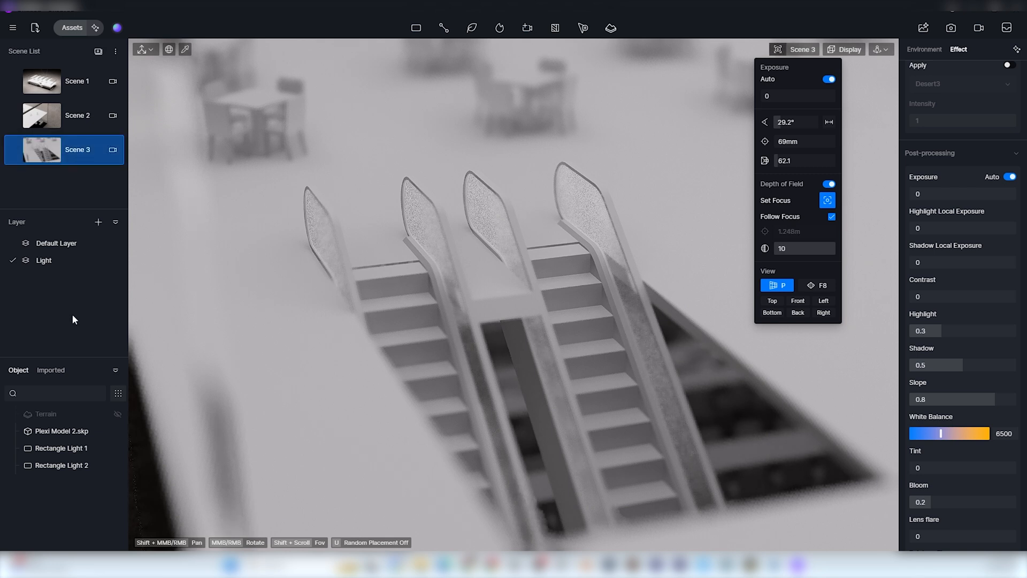
Step: Place Lowpoly Character 09 from the Stylized online models at the head of the escalators
{"action": "left_click", "coordinate": [71, 28]}
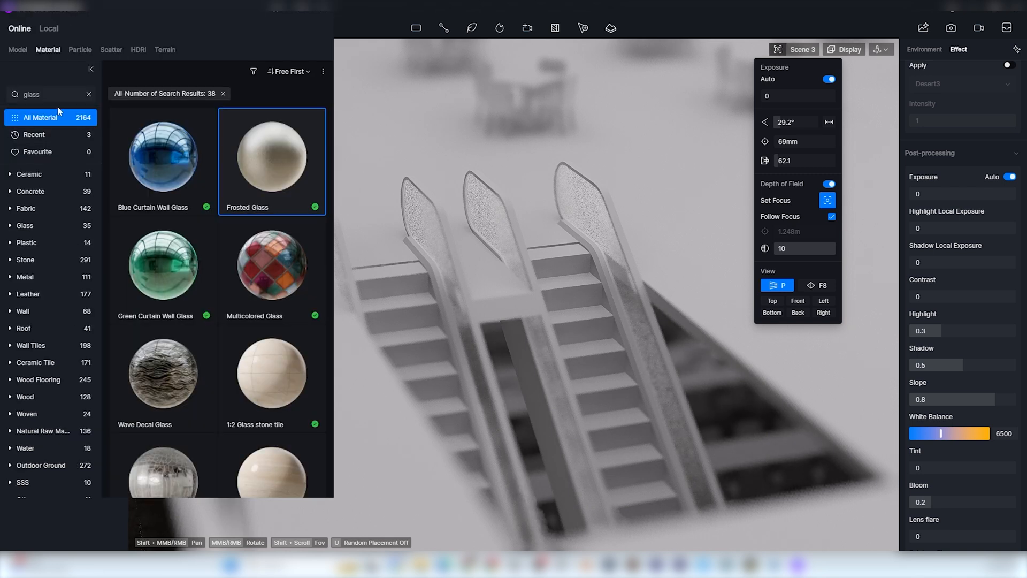
{"action": "left_click", "coordinate": [18, 49]}
{"action": "left_click", "coordinate": [32, 345]}
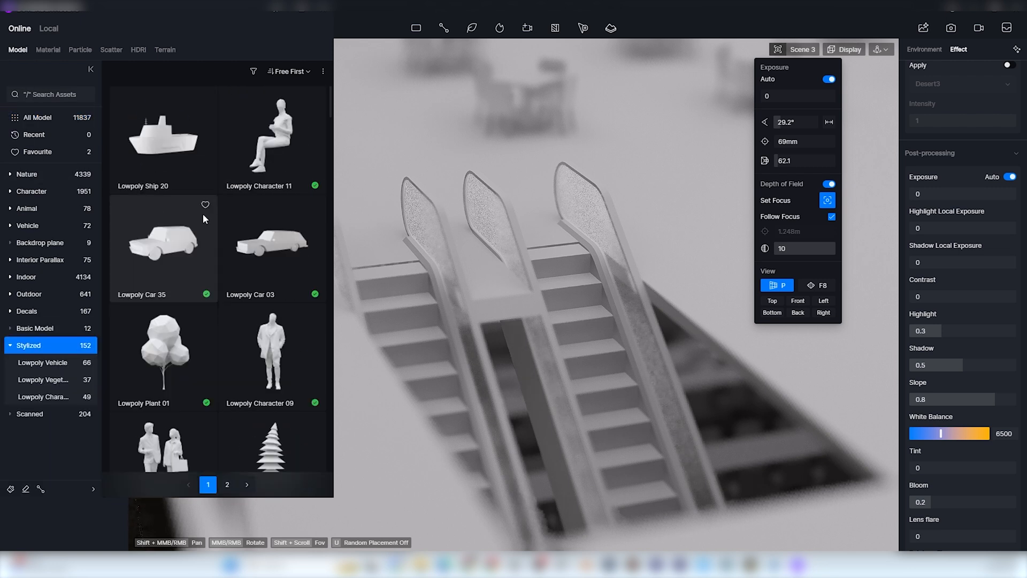
{"action": "left_click", "coordinate": [273, 373]}
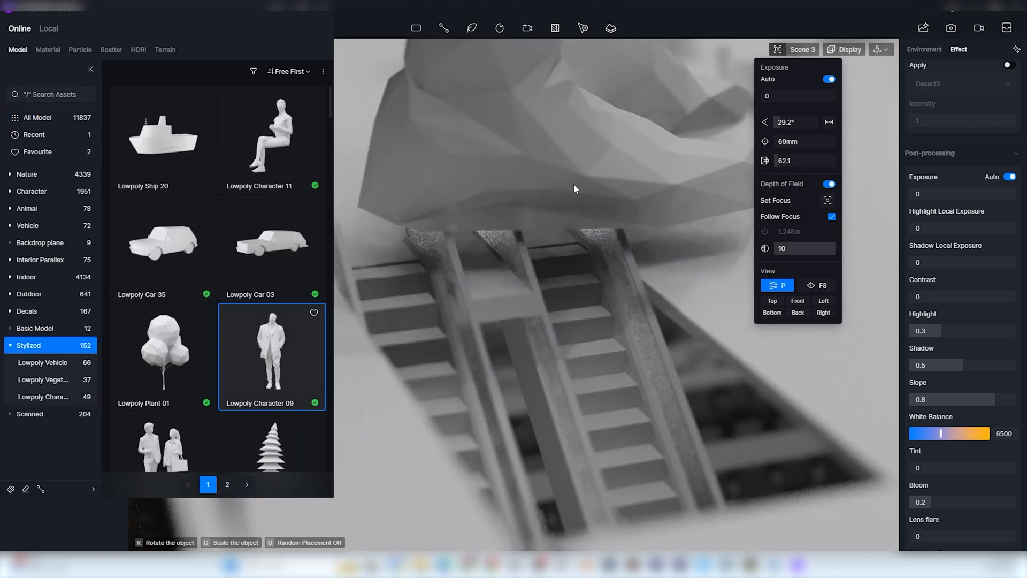
{"action": "left_click", "coordinate": [505, 175]}
Step: Scale the placed character down uniformly to a size of 20 × 16 × 52
{"action": "key", "text": "v"}
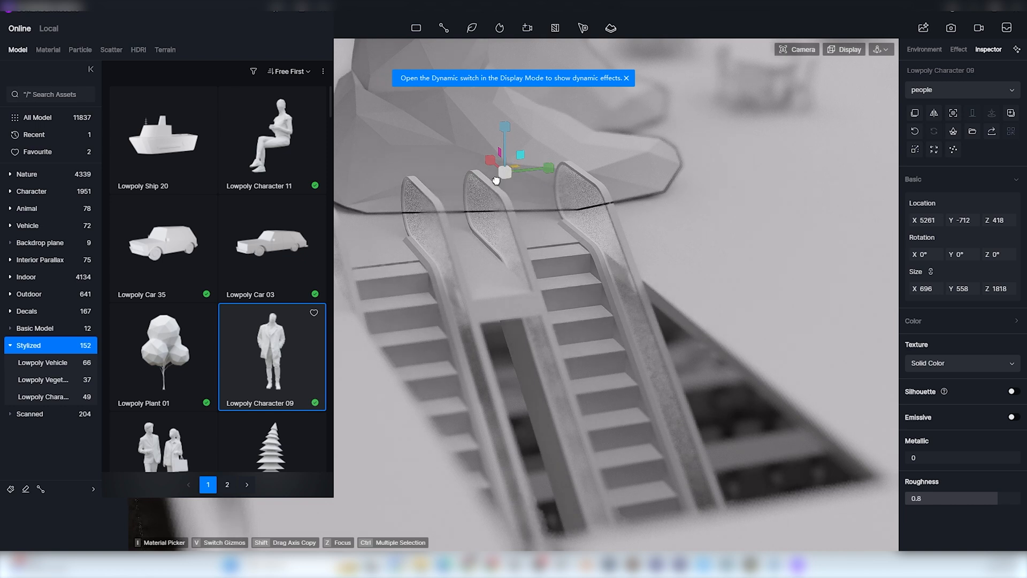
{"action": "left_click_drag", "start_coordinate": [513, 171], "coordinate": [256, 284]}
{"action": "left_click_drag", "start_coordinate": [924, 288], "coordinate": [775, 289]}
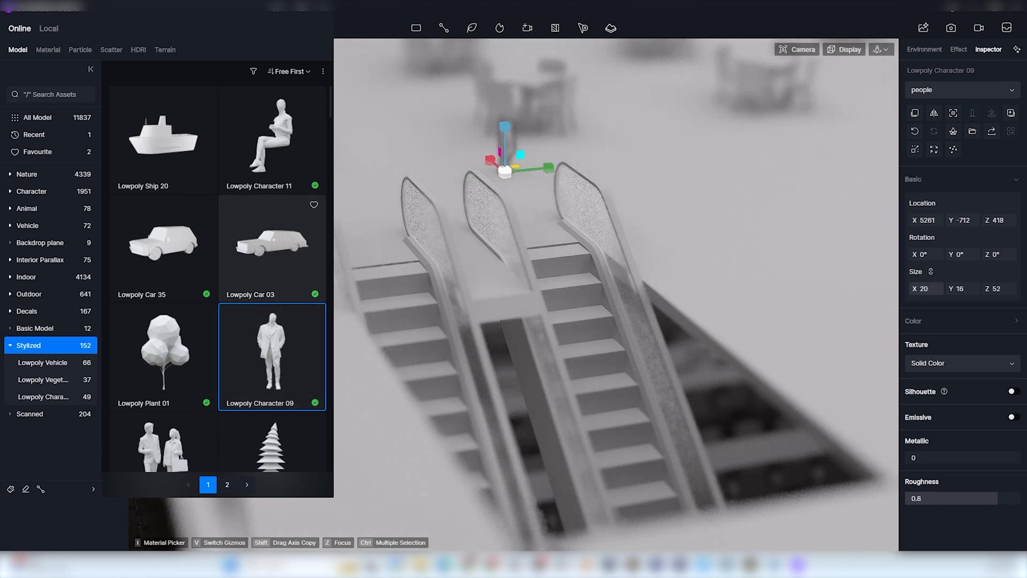
Step: Adjust the placement of Lowpoly Character 09 by the escalators and deselect it
{"action": "left_click_drag", "start_coordinate": [489, 181], "coordinate": [417, 159]}
{"action": "left_click_drag", "start_coordinate": [520, 184], "coordinate": [584, 236]}
{"action": "left_click", "coordinate": [753, 250]}
Step: Add the stylized lowpoly couple near the escalators and adjust its placement
{"action": "left_click", "coordinate": [163, 444]}
{"action": "left_click", "coordinate": [443, 227]}
{"action": "left_click_drag", "start_coordinate": [428, 237], "coordinate": [473, 222]}
{"action": "left_click_drag", "start_coordinate": [538, 233], "coordinate": [583, 264]}
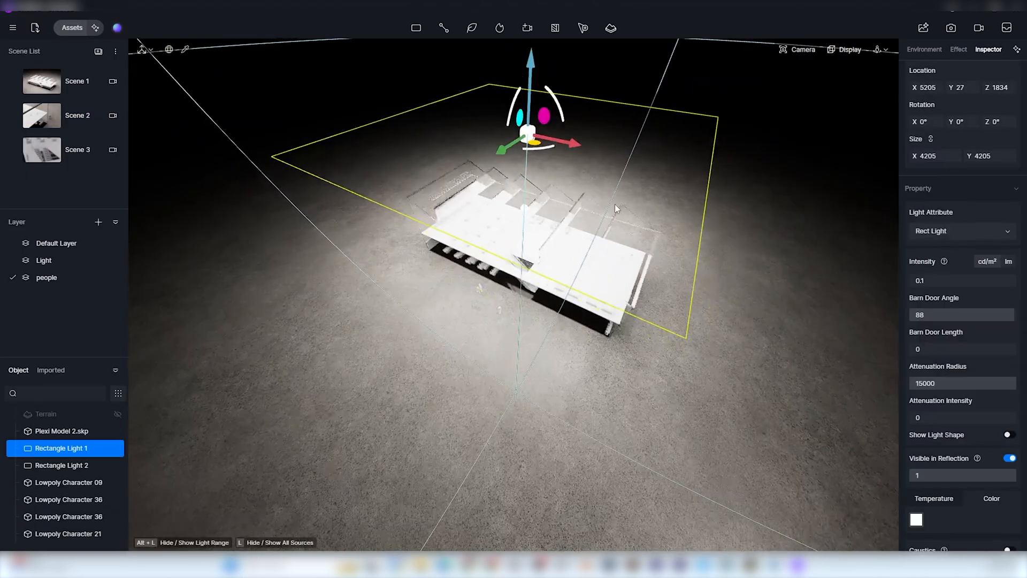
Step: Increase the camera's focal length and reframe the whole building from a raised corner
{"action": "left_click", "coordinate": [797, 50]}
{"action": "left_click_drag", "start_coordinate": [796, 142], "coordinate": [807, 142]}
{"action": "scroll", "coordinate": [449, 249], "scroll_direction": "down", "scroll_amount": 5}
{"action": "right_click_drag", "start_coordinate": [449, 249], "coordinate": [487, 332]}
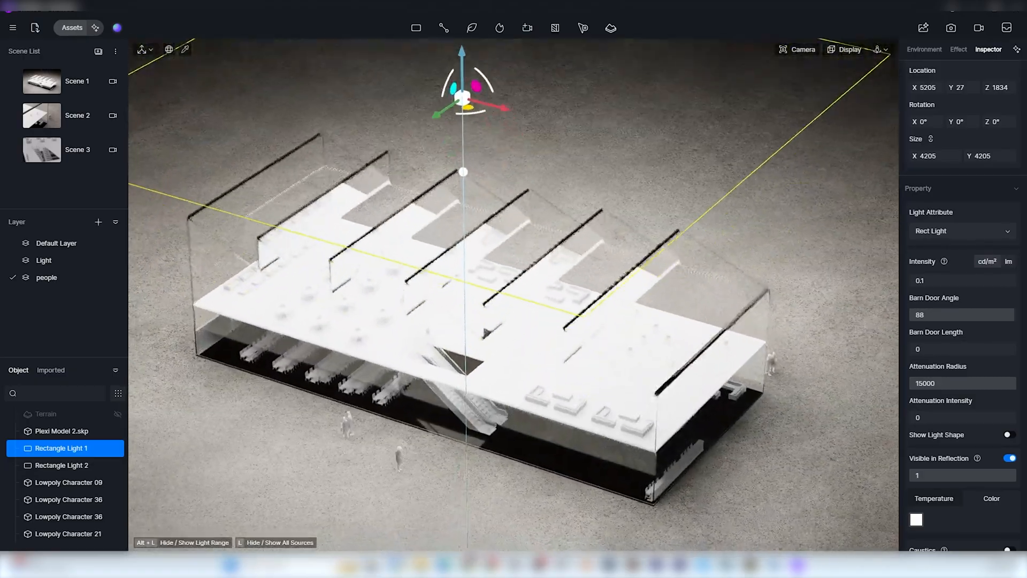
Step: Set the camera's focal length to 378 mm and move back to reframe the building
{"action": "scroll", "coordinate": [523, 461], "scroll_direction": "up", "scroll_amount": 3}
{"action": "left_click", "coordinate": [797, 49]}
{"action": "left_click_drag", "start_coordinate": [806, 141], "coordinate": [824, 142]}
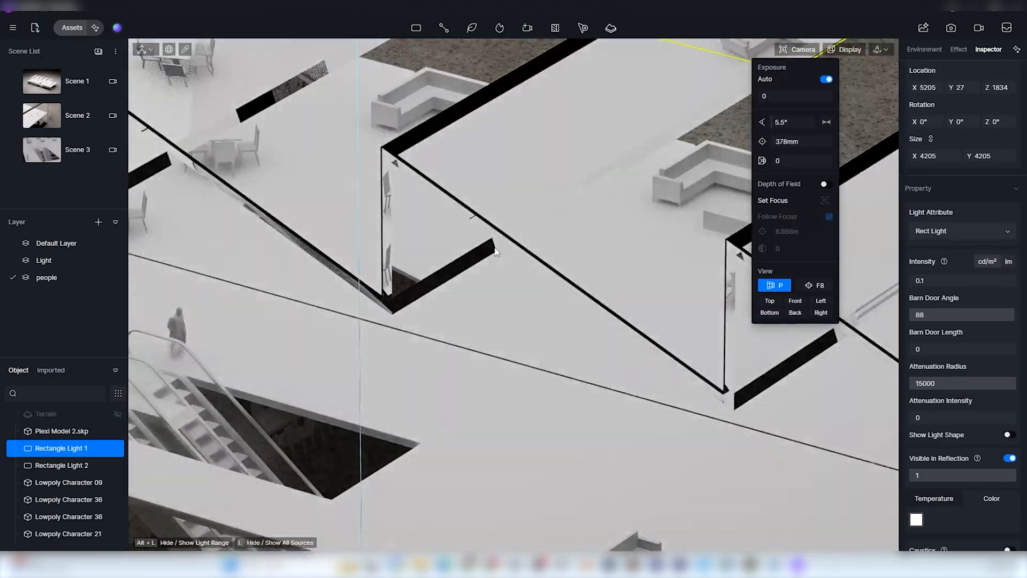
{"action": "scroll", "coordinate": [467, 274], "scroll_direction": "down", "scroll_amount": 5}
{"action": "middle_click_drag", "start_coordinate": [453, 275], "coordinate": [472, 276]}
{"action": "middle_click_drag", "start_coordinate": [392, 264], "coordinate": [362, 339]}
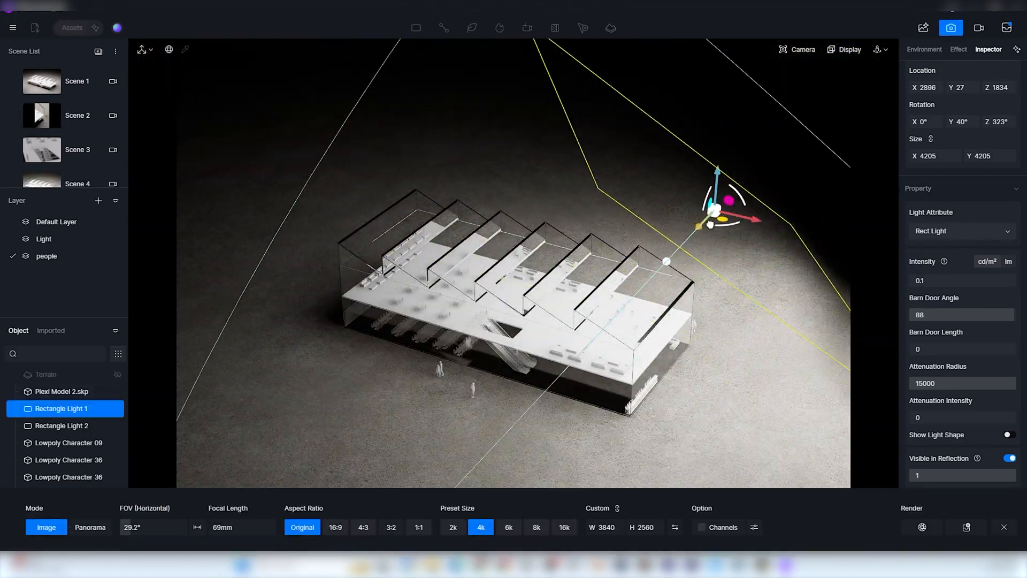